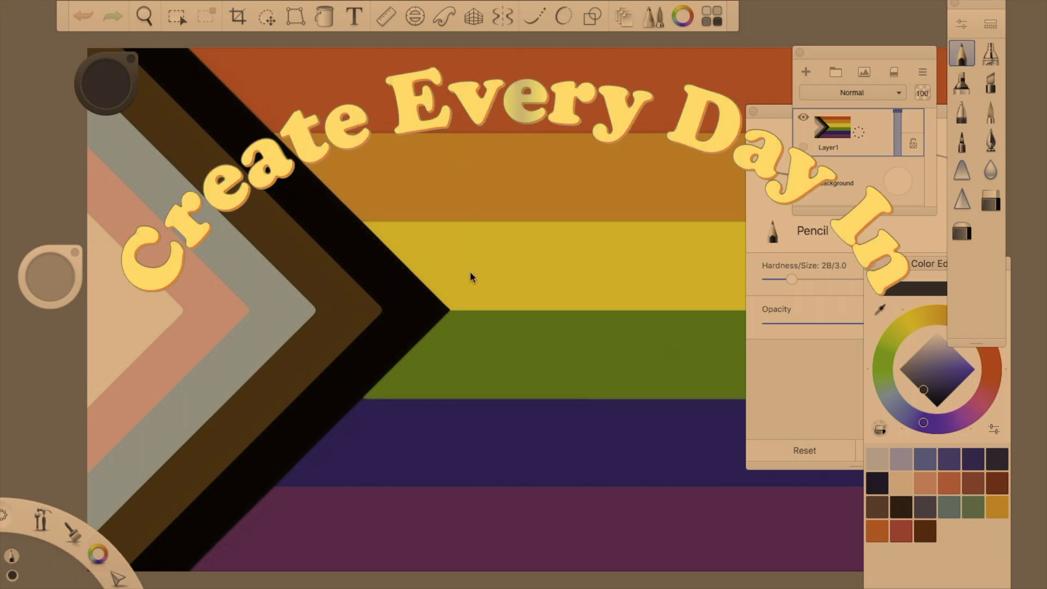
- Add a new layer above the flag, set the colour to golden yellow and paint a patch across the orange and yellow stripes with the Paintbrush
left_click_drag(836, 141, 835, 109)
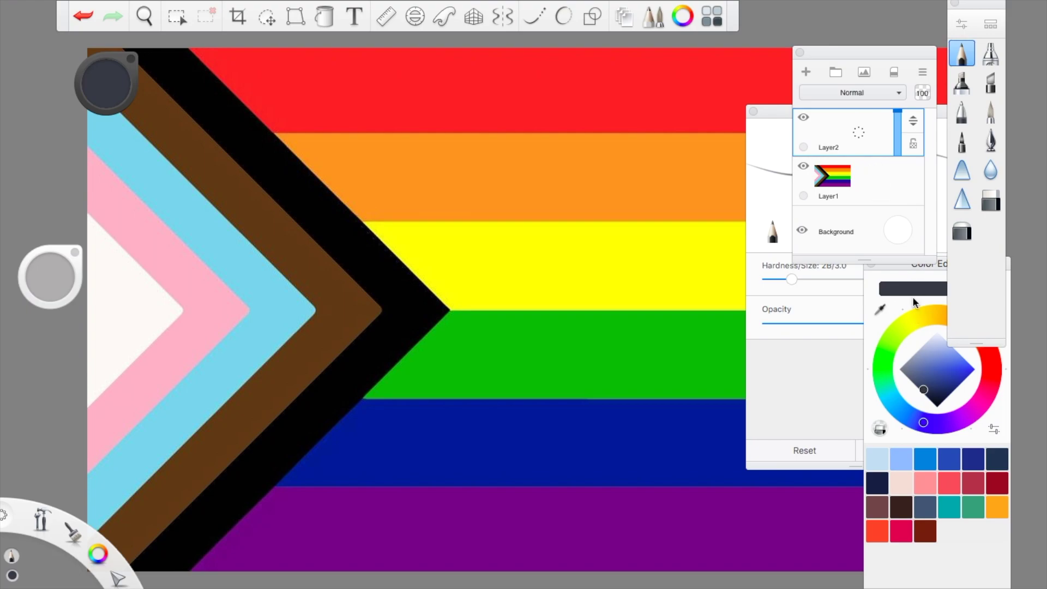
left_click(876, 311)
left_click(683, 272)
left_click(950, 357)
left_click_drag(925, 314, 934, 315)
left_click(969, 367)
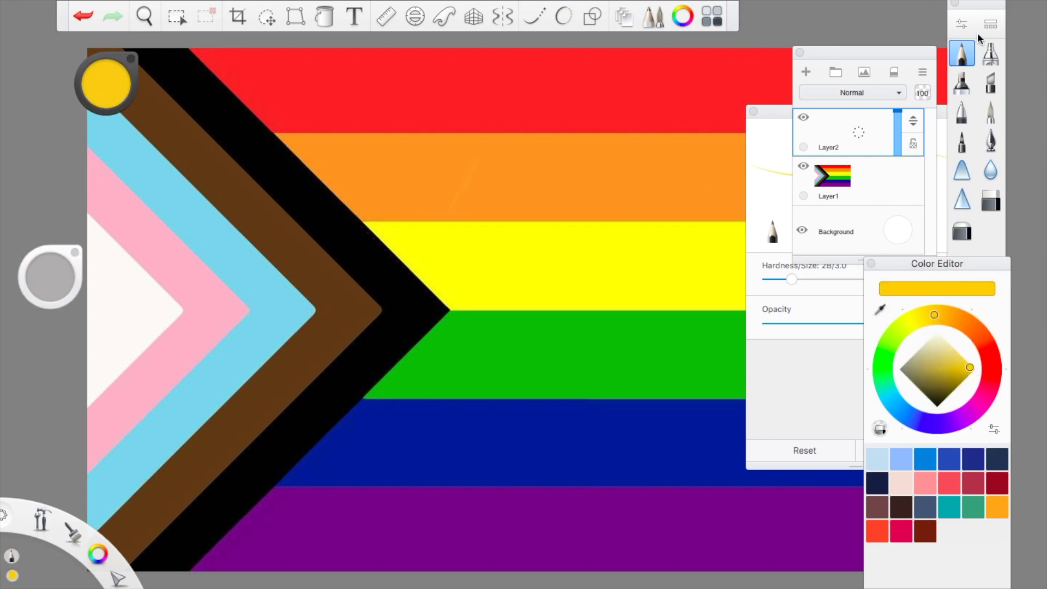
left_click(990, 112)
mouse_move(415, 185)
left_mouse_down()
mouse_move(436, 232)
mouse_move(469, 245)
mouse_move(414, 251)
left_mouse_up()
- Add another layer, set the colour to black and sketch a rough cup outline over the flag's upper stripes with the Paintbrush
left_click(805, 72)
left_click(937, 406)
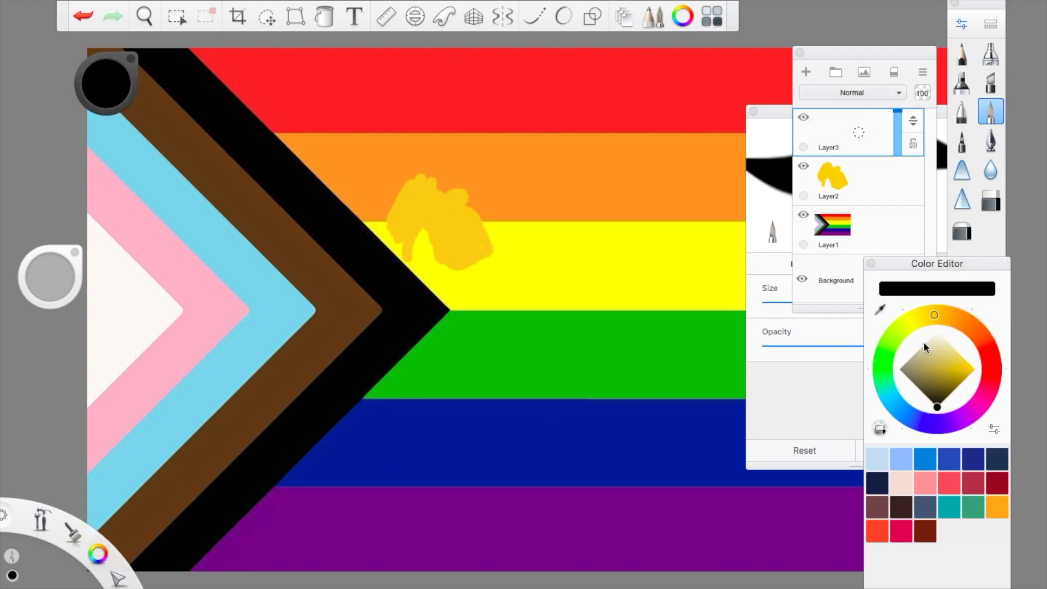
scroll(409, 171, "down", 5)
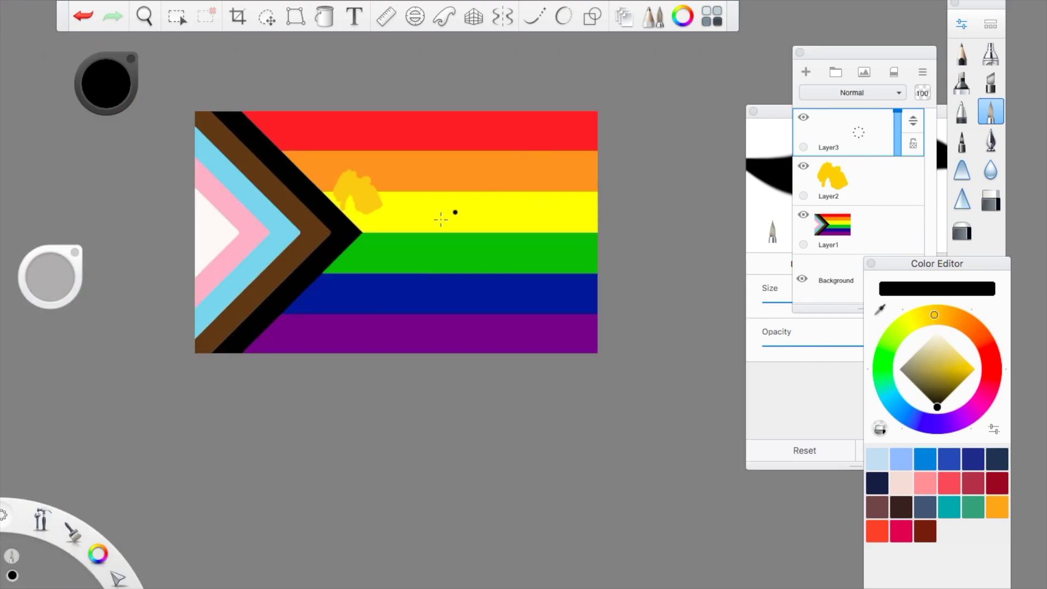
left_click(753, 272)
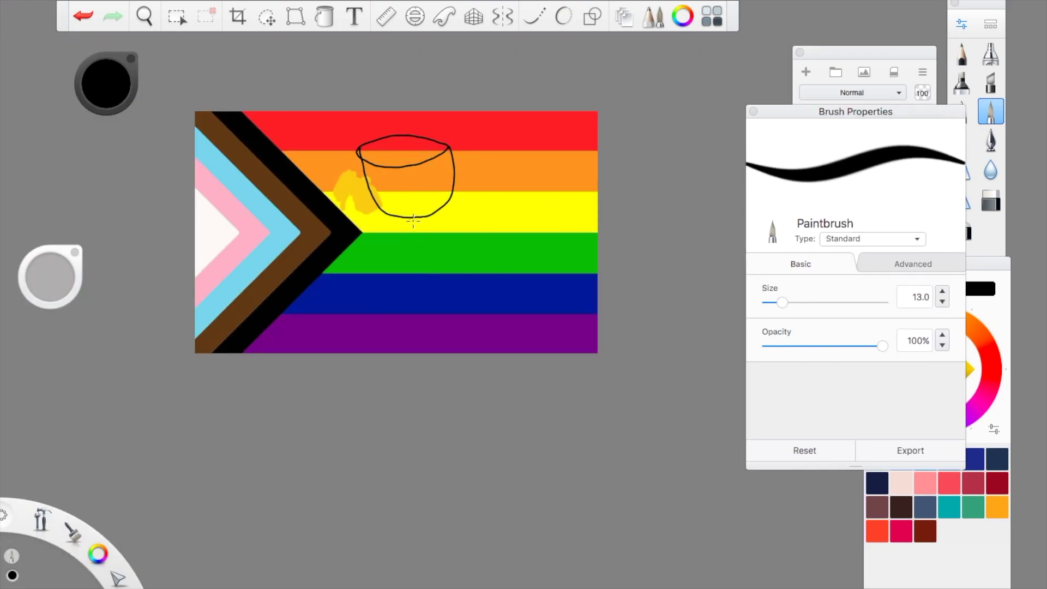
- Undo the strokes of the freehand cup sketch
key("super+z")
key("super+z")
key("super+z")
key("super+z")
key("super+z")
- Try to sketch the cup and its stem with Predictive Stroke at level 3
left_click(534, 16)
left_click(564, 17)
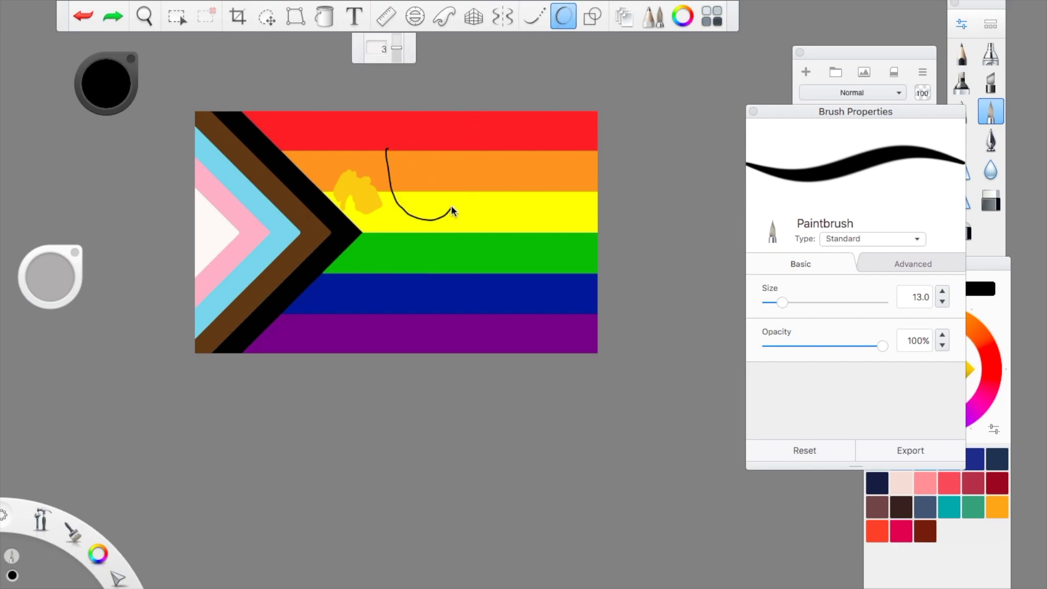
left_click_drag(450, 208, 458, 220)
left_click_drag(449, 155, 386, 148)
key("super+z")
key("super+z")
key("super+z")
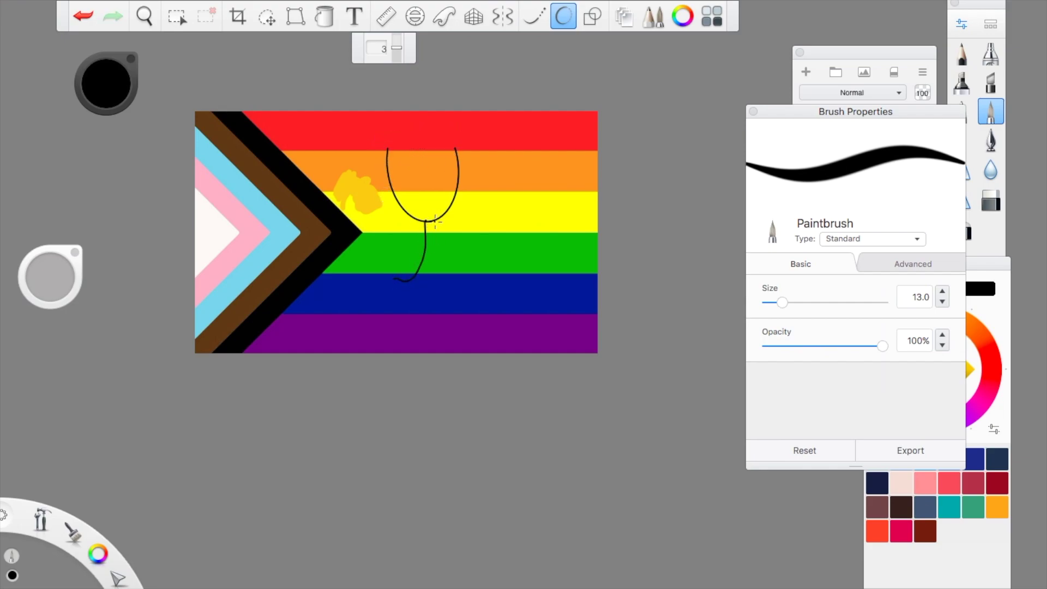
key("ctrl+z")
key("ctrl+z")
- Try to sketch the goblet's bowl and an oval base with Steady Stroke at 51
left_click(532, 21)
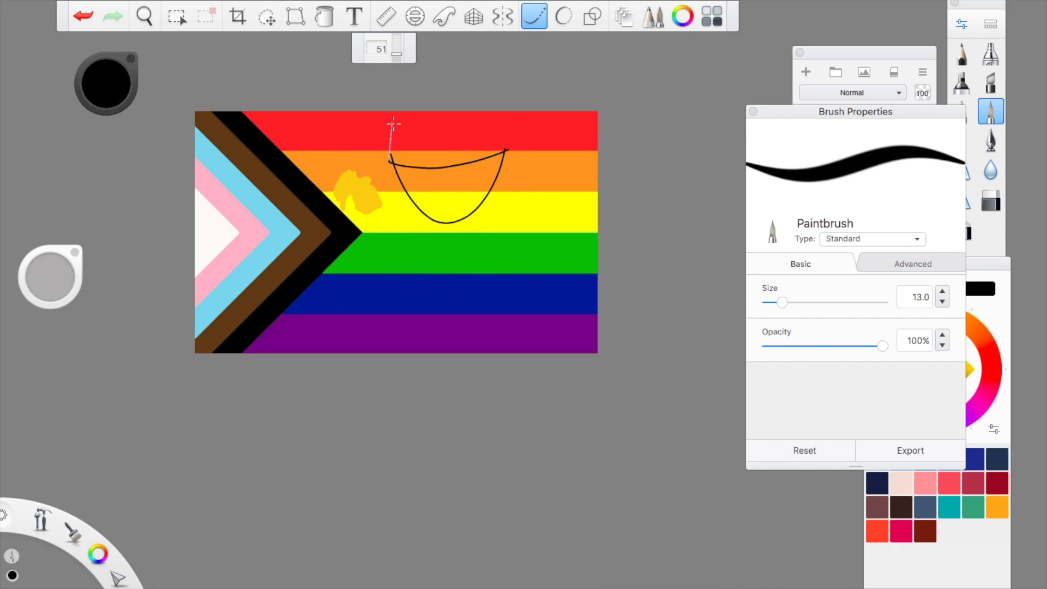
key("ctrl+z")
key("ctrl+z")
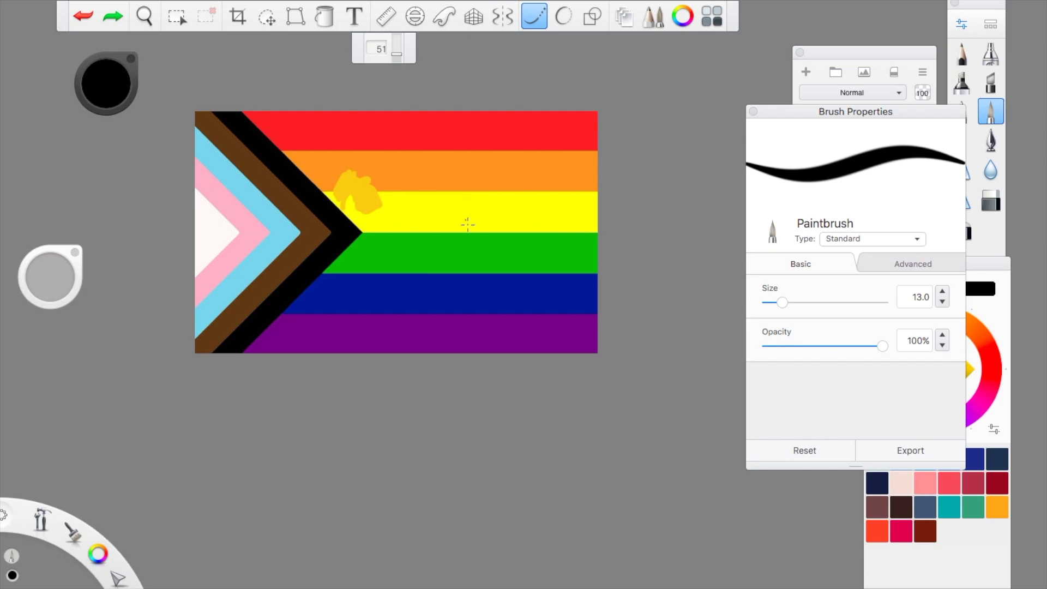
left_click(376, 274)
left_click(488, 312)
key("ctrl+z")
mouse_move(480, 228)
left_mouse_down()
mouse_move(454, 261)
mouse_move(365, 291)
mouse_move(474, 305)
mouse_move(550, 267)
left_mouse_up()
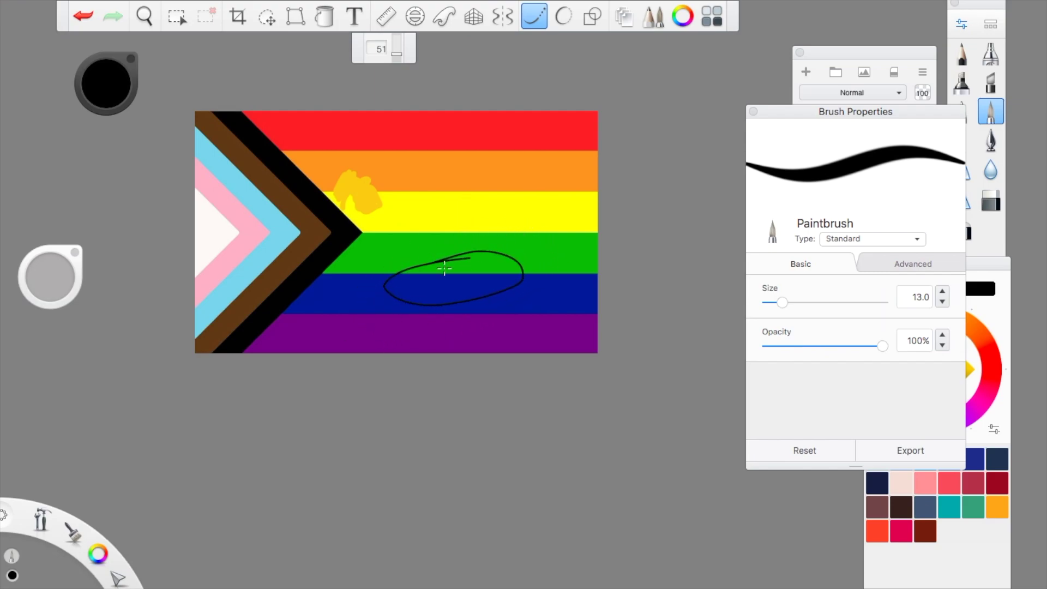
key("ctrl+z")
- Turn off Steady Stroke and roughly sketch a tilted black goblet with rim, bowl, stem and base at the flag's centre
left_click(534, 16)
mouse_move(397, 148)
left_mouse_down()
mouse_move(470, 197)
mouse_move(405, 158)
mouse_move(469, 134)
left_mouse_up()
mouse_move(396, 158)
left_mouse_down()
mouse_move(471, 200)
mouse_move(415, 156)
left_mouse_up()
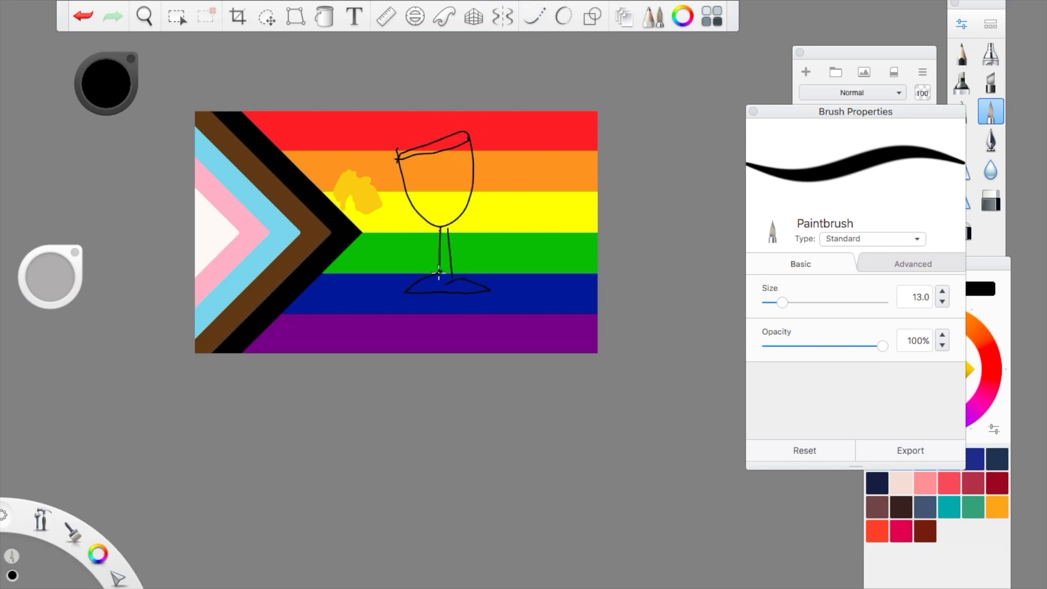
- Add a layer above the rough goblet and draw a wide black oval rim over it with Steady Stroke at 51
left_click(864, 53)
left_click_drag(860, 141, 860, 101)
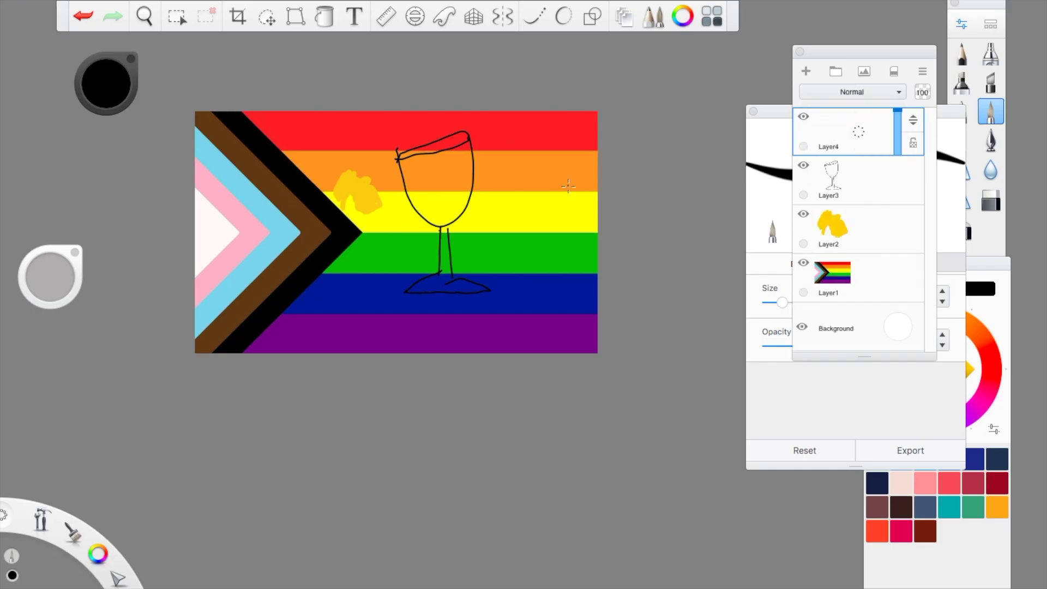
scroll(527, 201, "up", 10)
left_click_drag(587, 44, 588, 44)
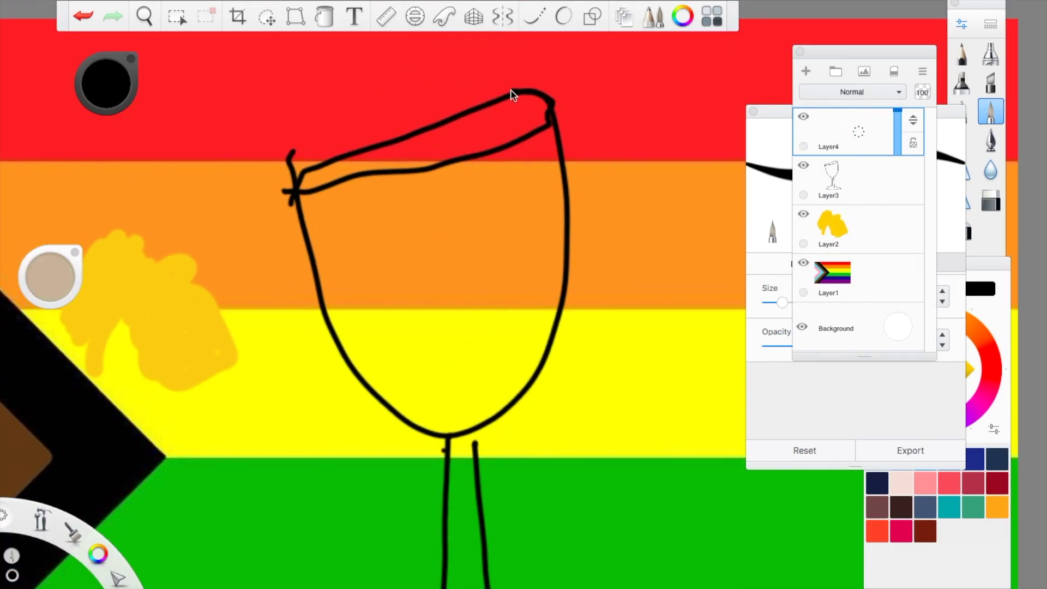
left_click_drag(511, 90, 346, 108)
key("ctrl+z")
left_click(534, 16)
mouse_move(511, 66)
left_mouse_down()
mouse_move(292, 88)
mouse_move(226, 117)
mouse_move(289, 186)
mouse_move(484, 168)
mouse_move(579, 126)
mouse_move(535, 78)
left_mouse_up()
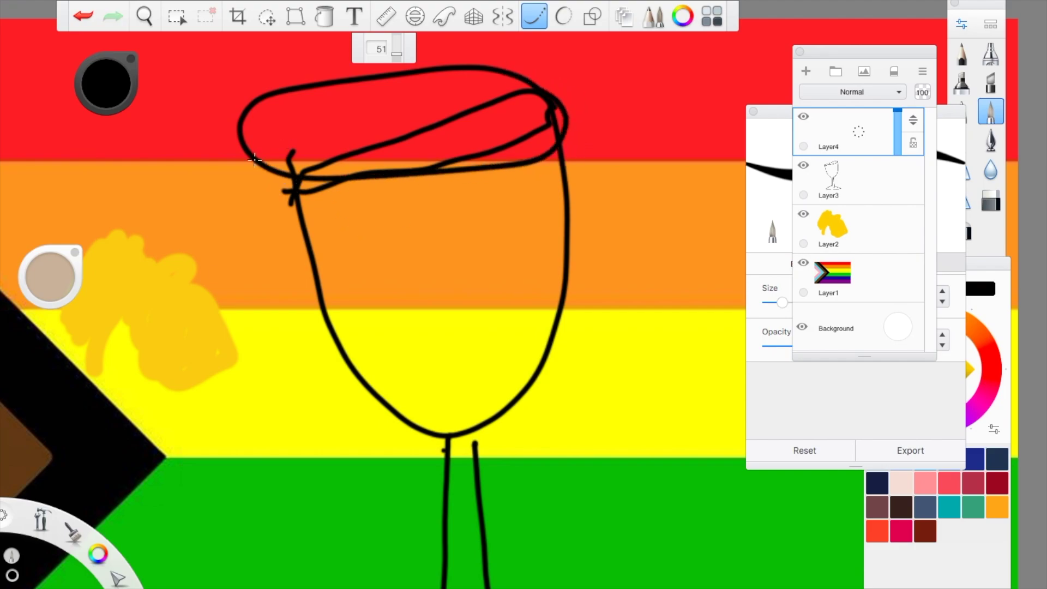
- Draw both curved sides of the goblet's bowl below the rim and the two side lines of the stem
mouse_move(246, 190)
left_mouse_down()
mouse_move(255, 282)
mouse_move(283, 363)
mouse_move(435, 441)
left_mouse_up()
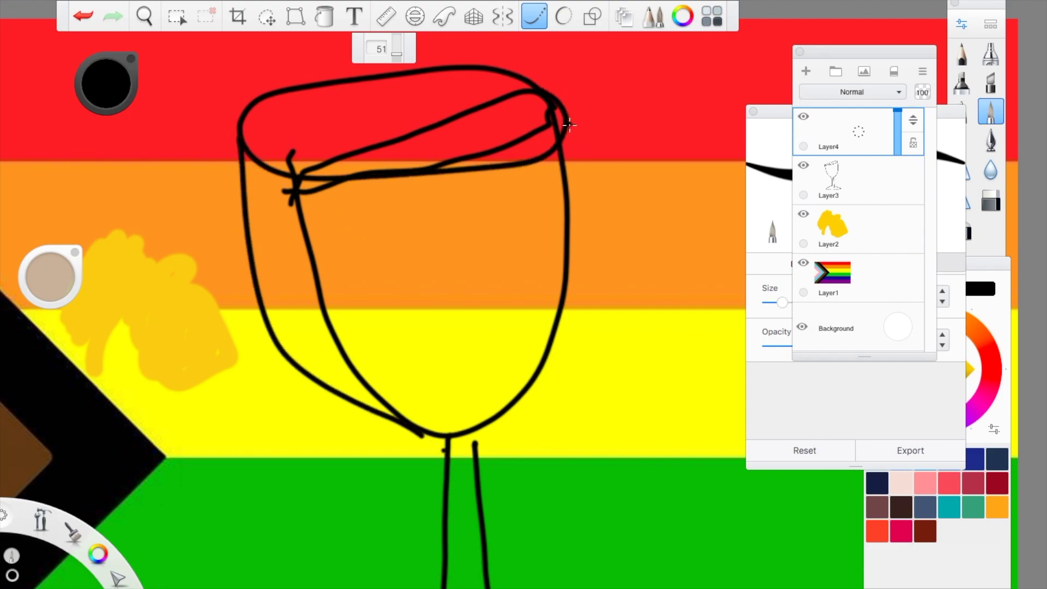
mouse_move(568, 124)
left_mouse_down()
mouse_move(556, 285)
mouse_move(500, 397)
mouse_move(445, 444)
mouse_move(452, 517)
left_mouse_up()
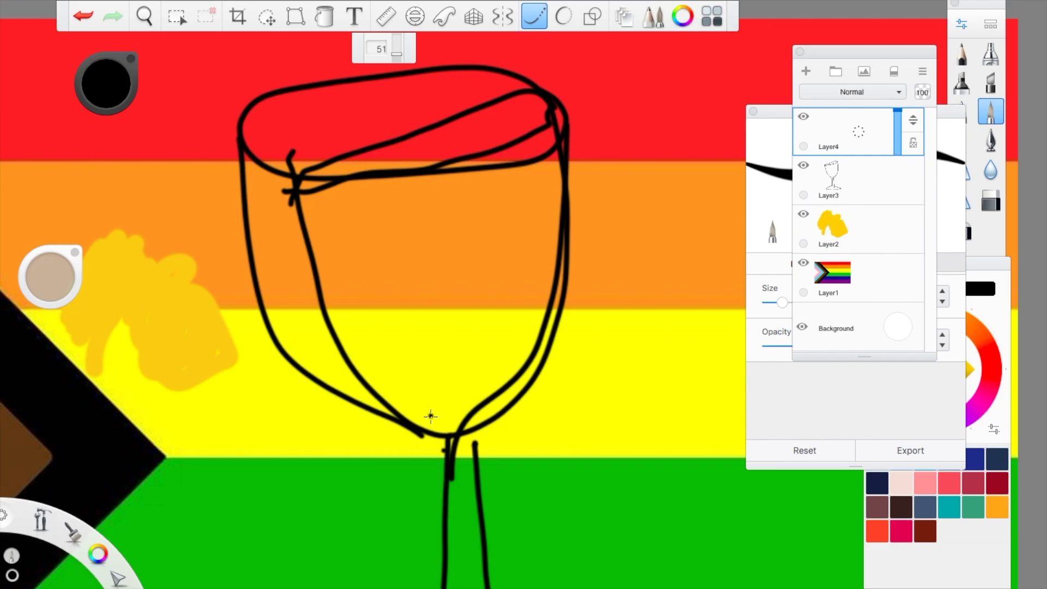
scroll(430, 416, "down", 5)
mouse_move(396, 241)
left_mouse_down()
mouse_move(415, 278)
mouse_move(409, 440)
left_mouse_up()
left_click_drag(450, 309, 481, 438)
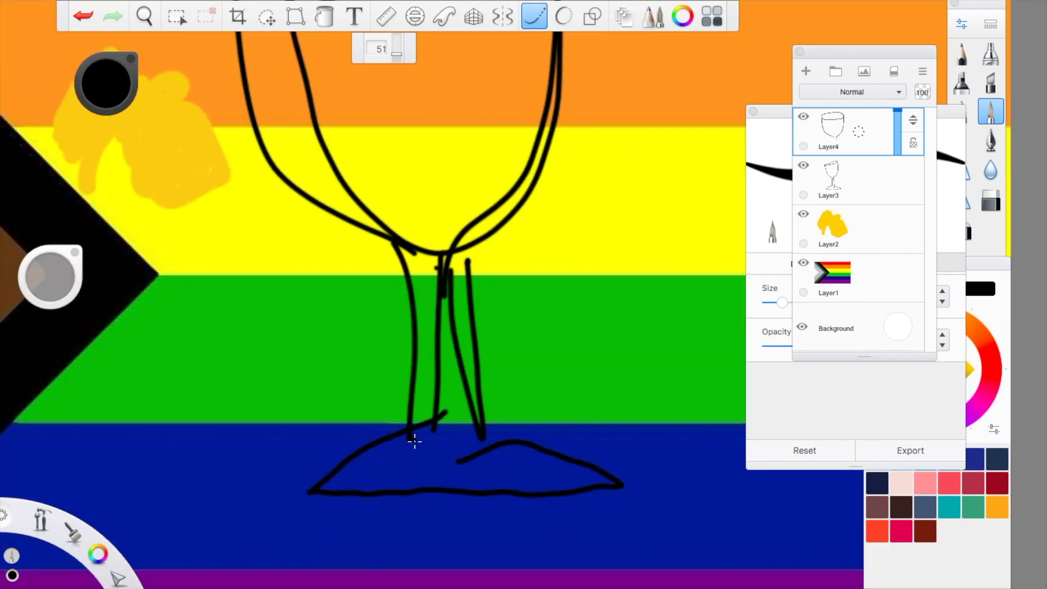
- Draw the goblet's wide base with curved sides sloping out from the stem, undoing strokes that miss the intended shape
mouse_move(414, 440)
left_mouse_down()
mouse_move(259, 459)
mouse_move(237, 500)
mouse_move(296, 527)
mouse_move(652, 494)
left_mouse_up()
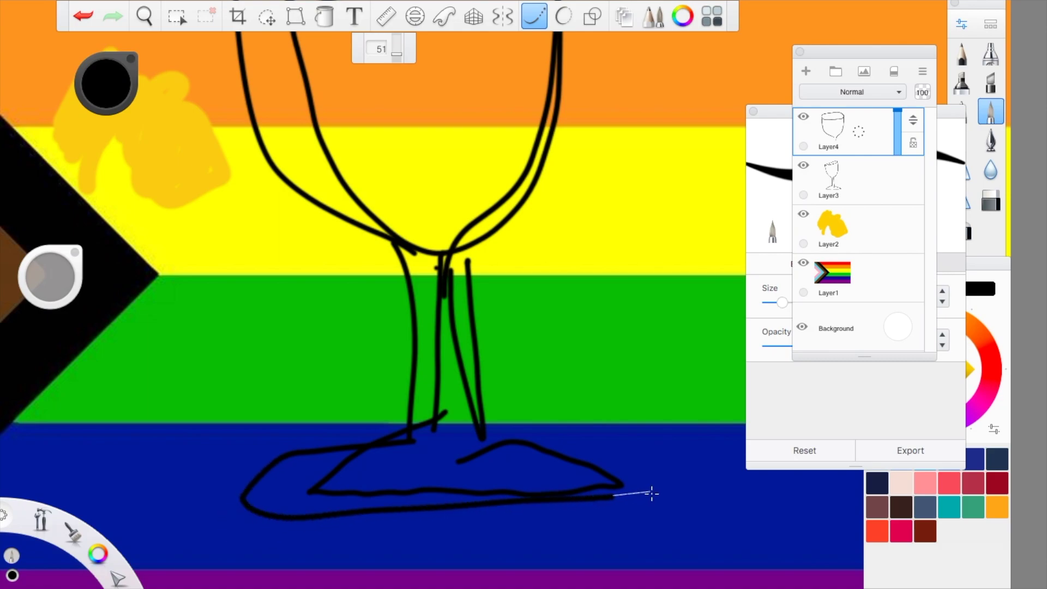
key("ctrl+z")
mouse_move(409, 440)
left_mouse_down()
mouse_move(329, 444)
mouse_move(253, 470)
mouse_move(225, 510)
left_mouse_up()
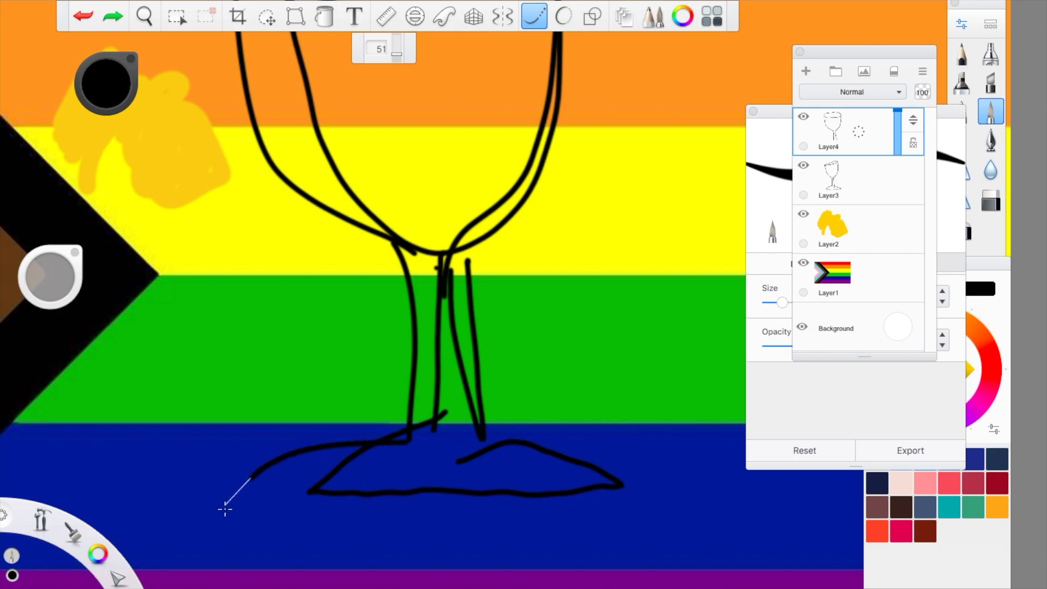
mouse_move(483, 436)
left_mouse_down()
mouse_move(614, 469)
mouse_move(640, 499)
left_mouse_up()
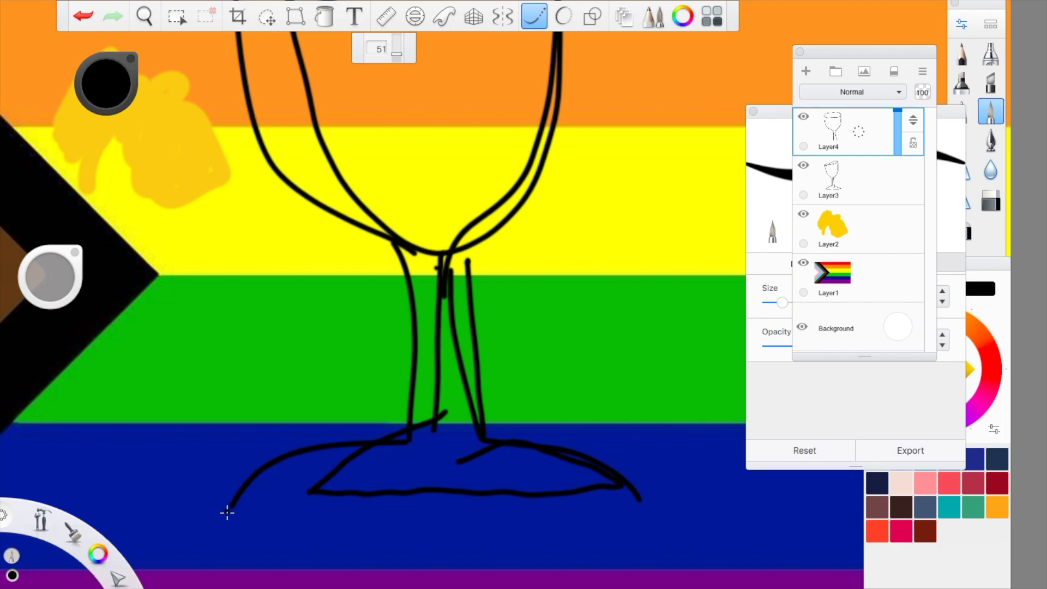
left_click_drag(227, 512, 676, 499)
key("ctrl+z")
- Hide the layer with the rough goblet sketch and check the clean outline
left_click(803, 164)
scroll(665, 182, "up", 3)
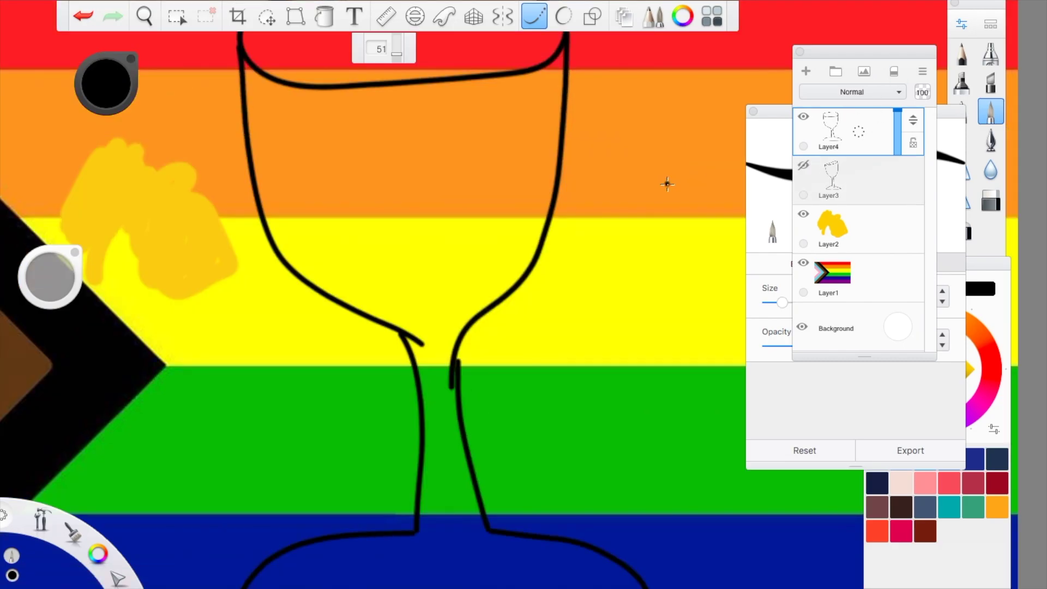
scroll(666, 188, "down", 5)
scroll(662, 196, "up", 3)
scroll(565, 213, "right", 1)
scroll(566, 213, "up", 3)
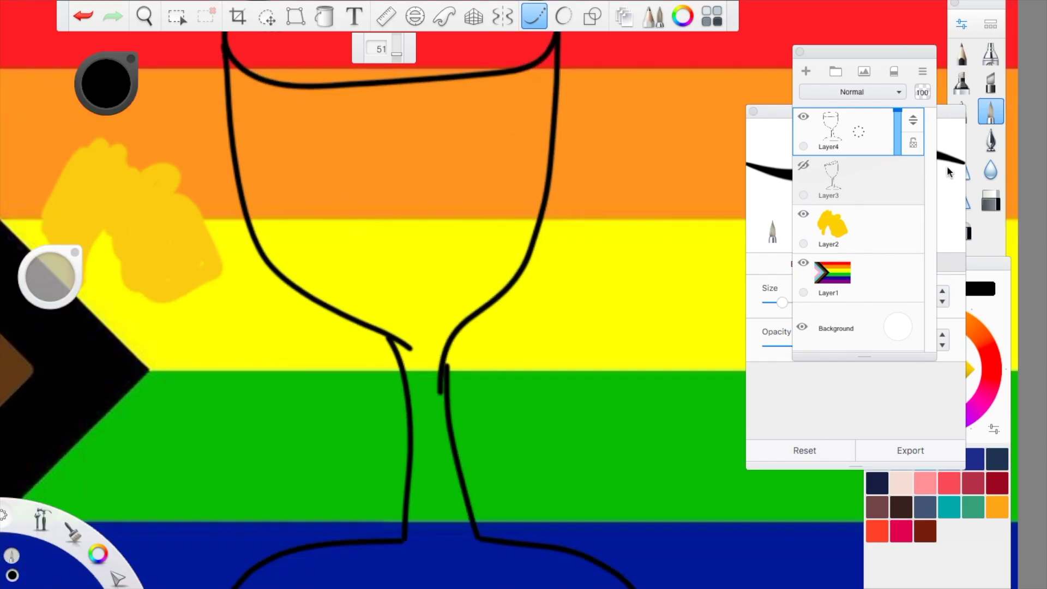
- Turn off Steady Stroke and clean up the overlapping line ends where bowl meets stem with the Hard Eraser at size 13.0
left_click(991, 200)
left_click(787, 284)
left_click_drag(790, 287, 780, 279)
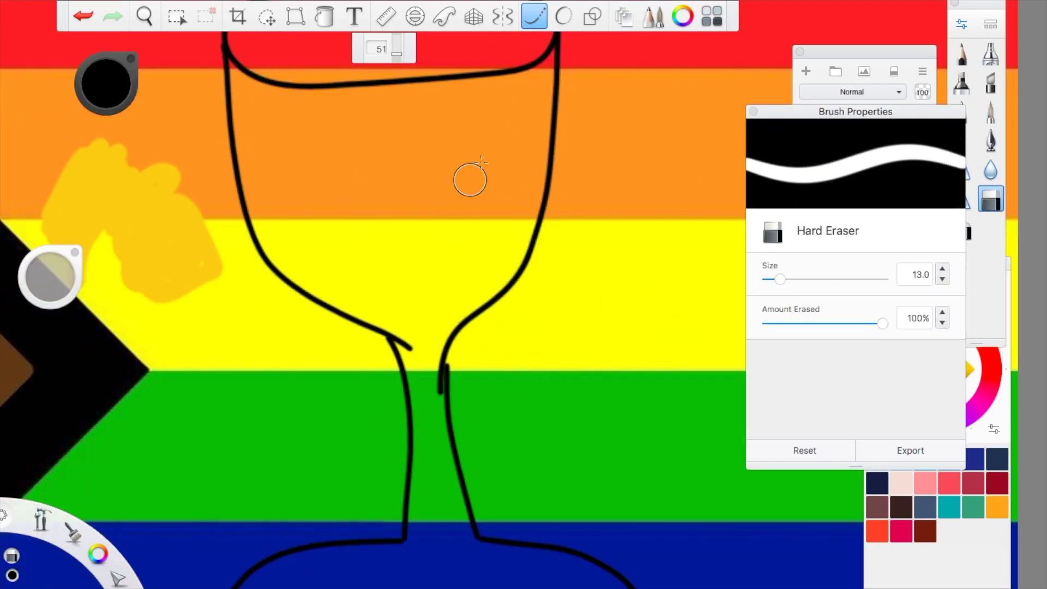
left_click(534, 16)
left_click_drag(401, 332, 398, 327)
left_click_drag(434, 378, 433, 384)
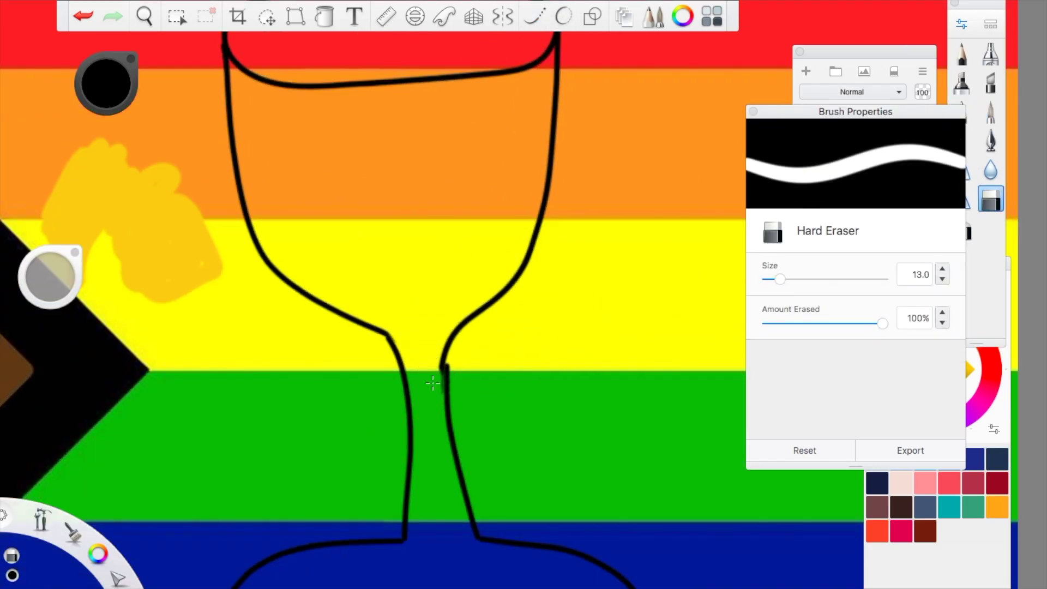
key("e")
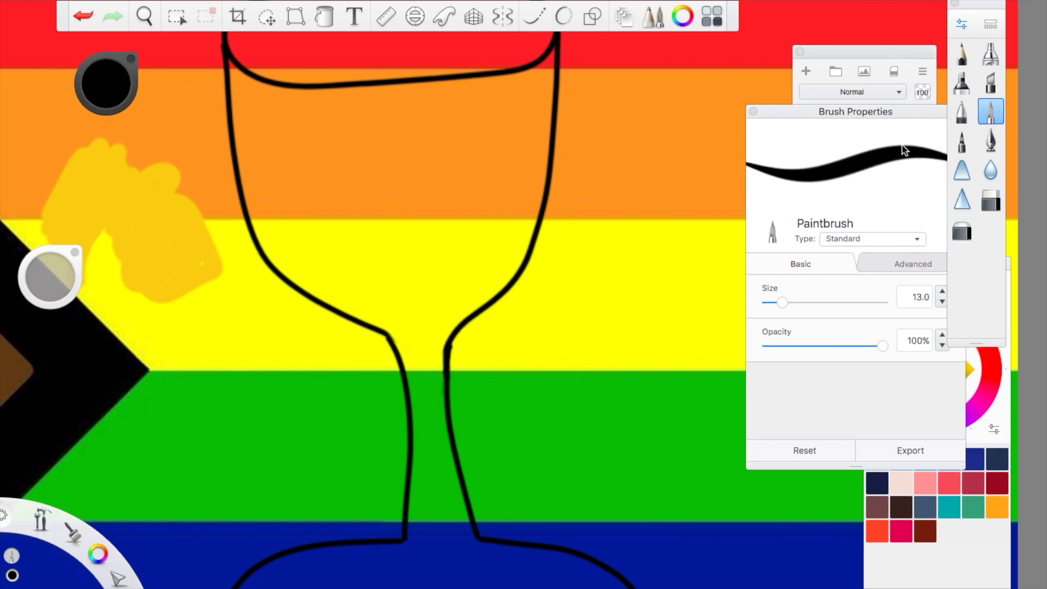
- On the golden patch's layer, sample its golden yellow and fill the goblet's bowl, stem and base with the Paintbrush at size 69.3
left_click(871, 224)
left_click(880, 309)
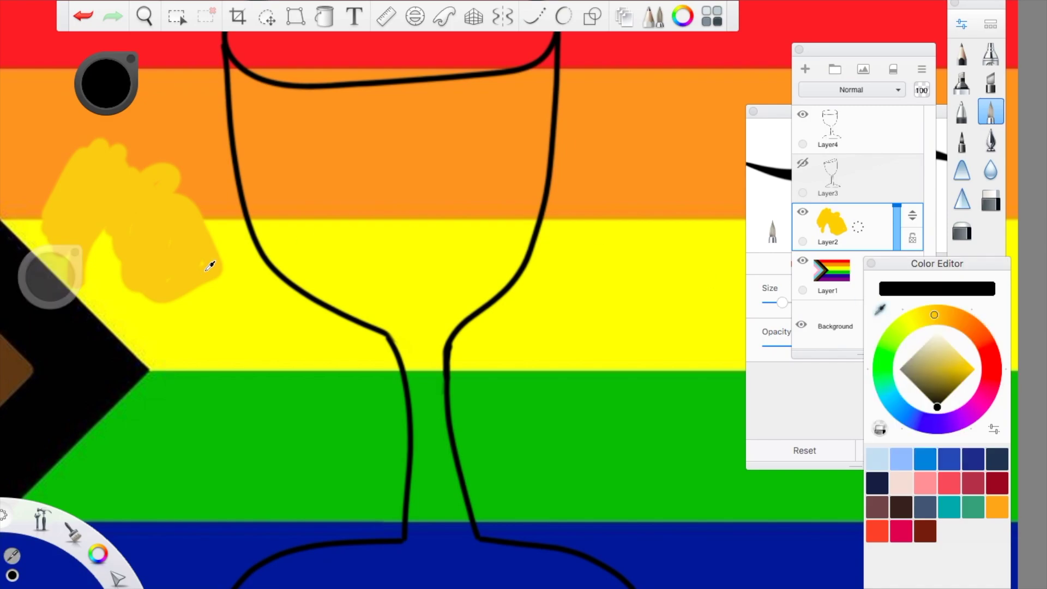
left_click(207, 270)
mouse_move(388, 146)
left_mouse_down()
mouse_move(386, 192)
mouse_move(392, 185)
left_mouse_up()
left_click_drag(782, 302, 835, 302)
mouse_move(454, 206)
left_mouse_down()
mouse_move(455, 238)
mouse_move(501, 202)
mouse_move(541, 55)
mouse_move(531, 205)
mouse_move(516, 248)
mouse_move(462, 305)
mouse_move(437, 401)
mouse_move(426, 359)
mouse_move(441, 530)
mouse_move(425, 537)
mouse_move(408, 279)
mouse_move(460, 251)
mouse_move(460, 230)
mouse_move(404, 272)
mouse_move(312, 166)
mouse_move(245, 118)
mouse_move(255, 198)
mouse_move(330, 280)
mouse_move(301, 210)
left_mouse_up()
scroll(335, 258, "up", 3)
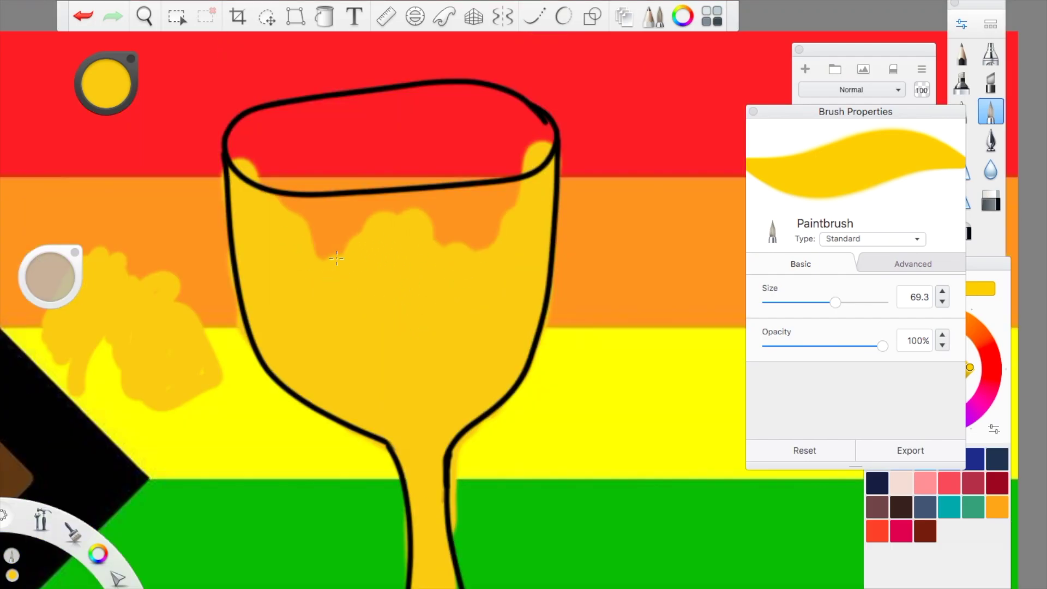
mouse_move(336, 257)
left_mouse_down()
mouse_move(284, 199)
mouse_move(490, 180)
mouse_move(316, 240)
left_mouse_up()
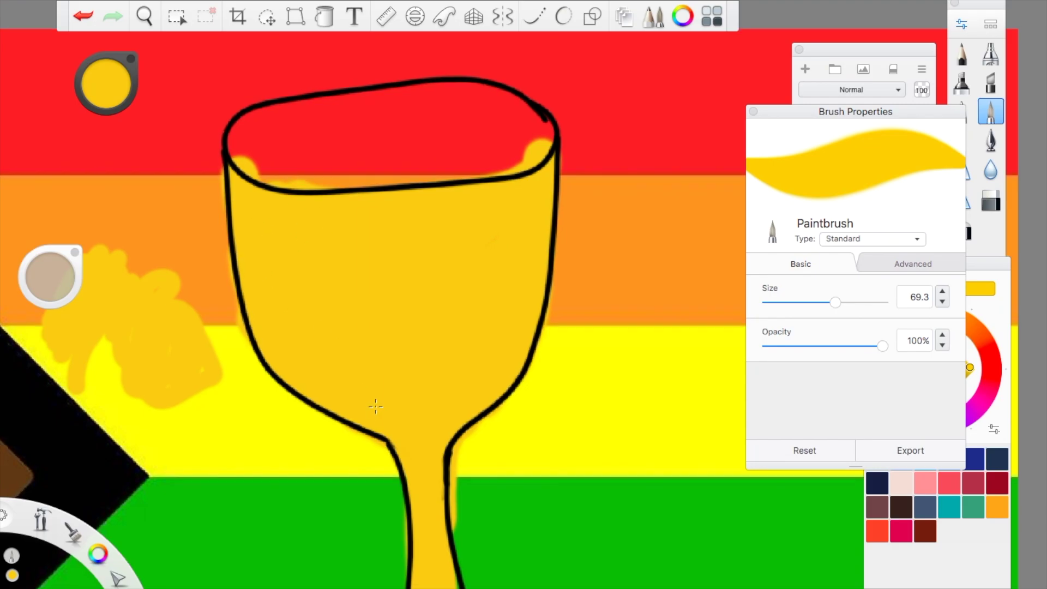
scroll(376, 406, "down", 4)
mouse_move(474, 420)
left_mouse_down()
mouse_move(589, 518)
mouse_move(327, 561)
mouse_move(376, 520)
mouse_move(480, 525)
mouse_move(445, 409)
left_mouse_up()
- Erase the loose golden patch beside the goblet and the fill spilling inside the rim with the Hard Eraser
left_click(992, 201)
mouse_move(221, 229)
left_mouse_down()
mouse_move(210, 194)
mouse_move(159, 271)
mouse_move(71, 207)
mouse_move(91, 253)
left_mouse_up()
scroll(382, 305, "up", 5)
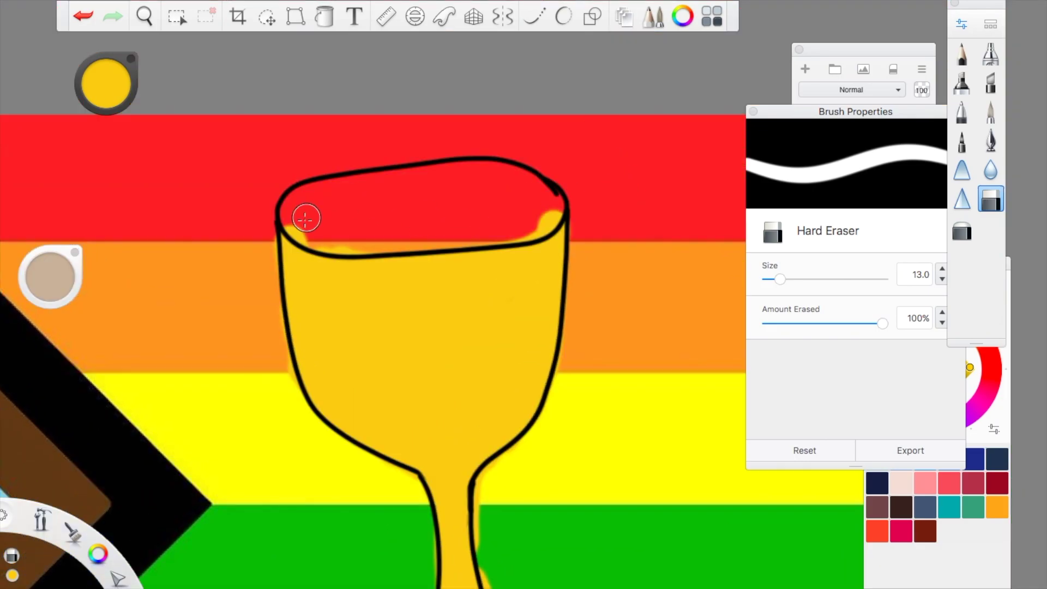
left_click_drag(306, 218, 338, 246)
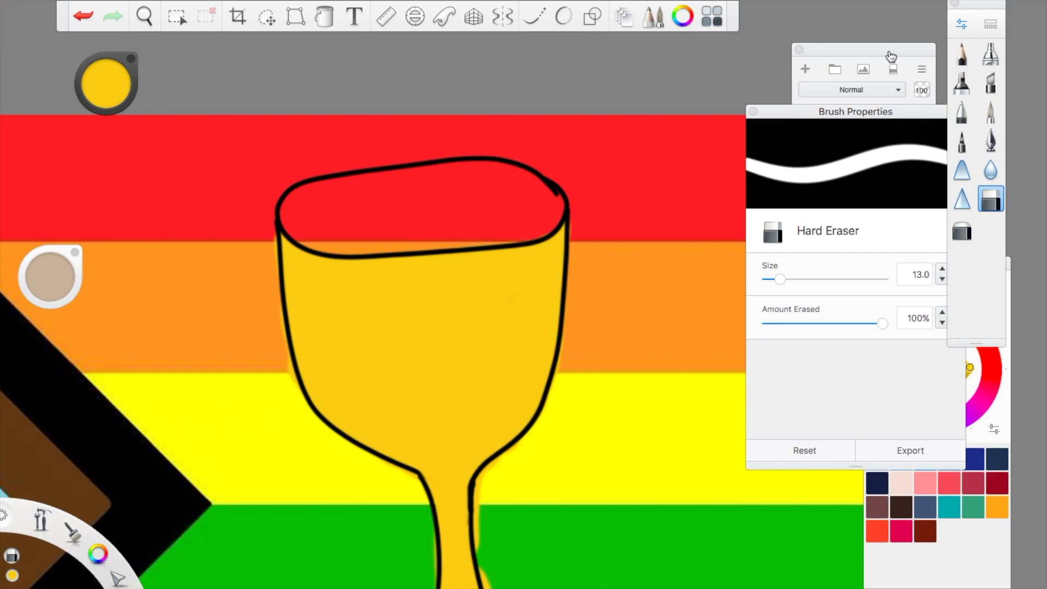
- Erase the golden fill that spills past the right outline of the stem
scroll(610, 250, "down", 5)
scroll(495, 426, "up", 8)
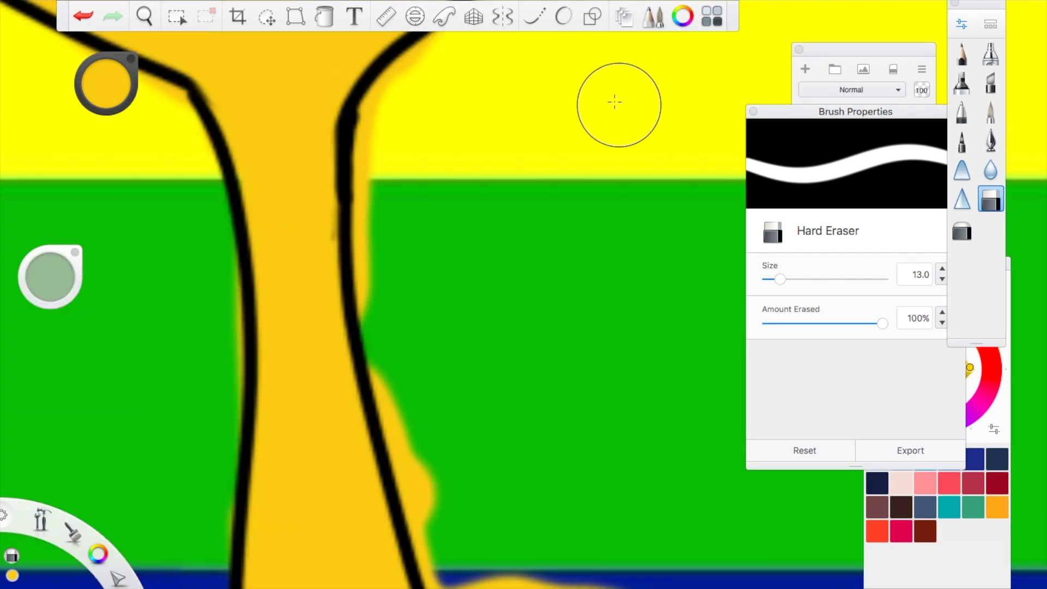
mouse_move(364, 126)
left_mouse_down()
mouse_move(405, 409)
mouse_move(452, 581)
left_mouse_up()
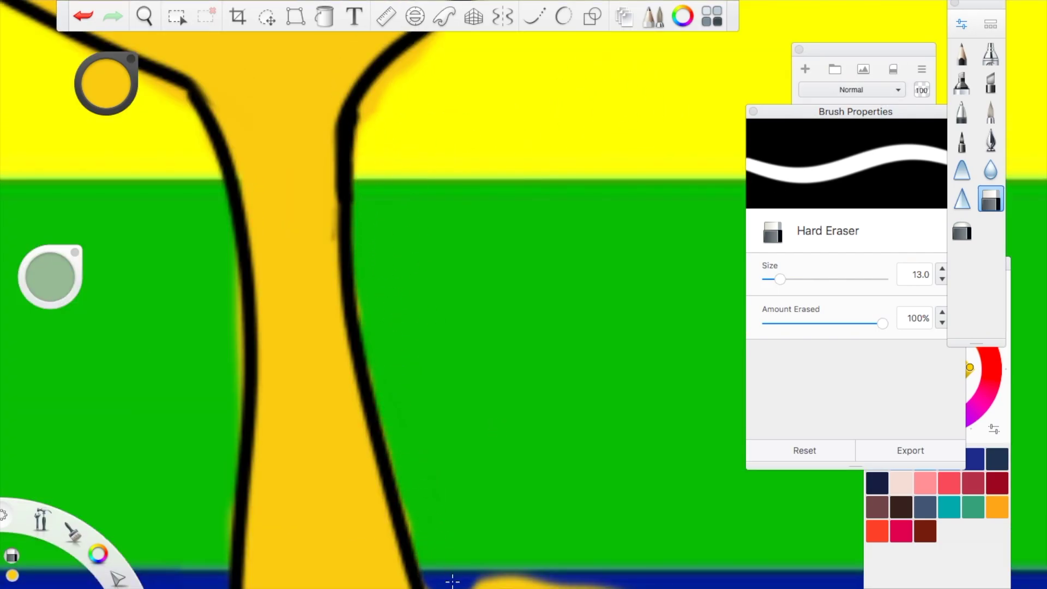
- Erase the golden fill spilling around the goblet's base and along the left outline where the stem meets the bowl
scroll(441, 585, "down", 4)
scroll(432, 570, "down", 6)
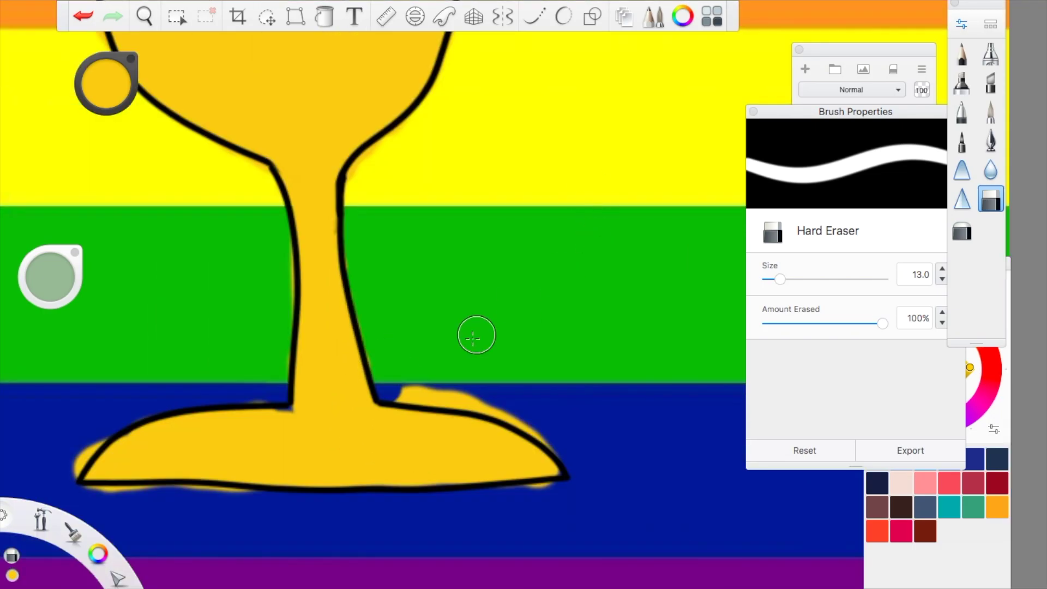
mouse_move(405, 392)
left_mouse_down()
mouse_move(547, 430)
mouse_move(557, 450)
mouse_move(413, 391)
mouse_move(489, 407)
mouse_move(552, 441)
mouse_move(520, 498)
mouse_move(550, 495)
mouse_move(95, 492)
mouse_move(216, 497)
mouse_move(249, 511)
mouse_move(84, 444)
mouse_move(79, 470)
left_mouse_up()
key("super+z")
mouse_move(131, 420)
left_mouse_down()
mouse_move(266, 397)
mouse_move(301, 330)
left_mouse_up()
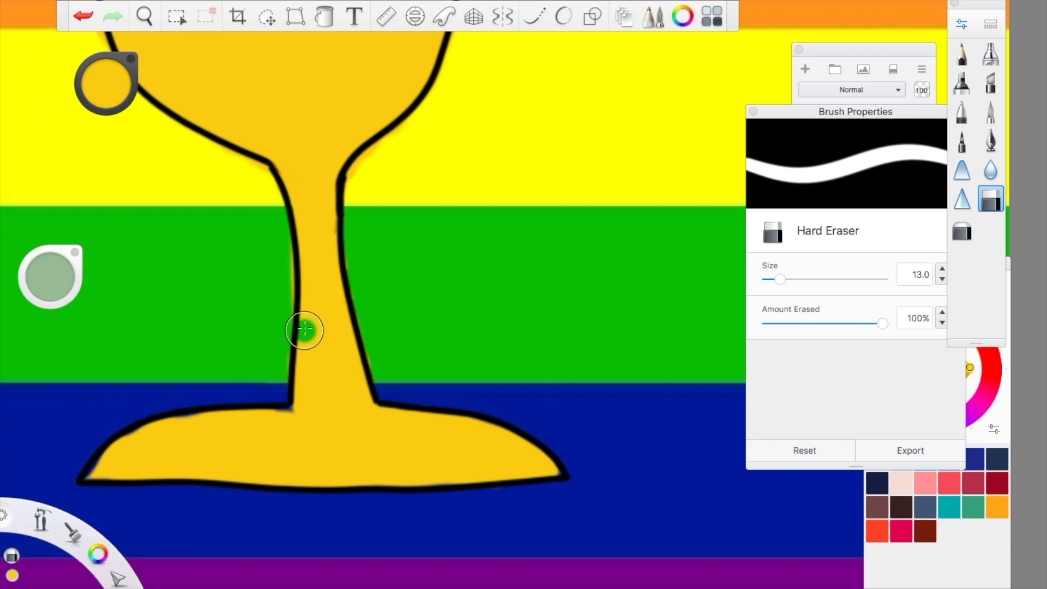
left_click_drag(265, 171, 251, 164)
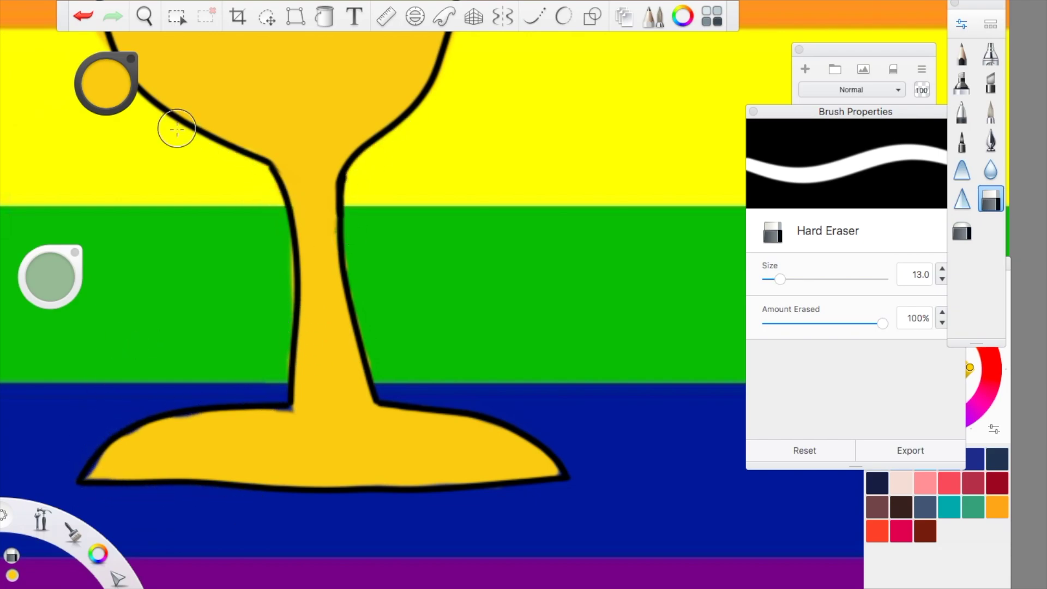
- Erase the golden fill spilling past the outline along the stem's left side and both sides of the bowl
left_click_drag(278, 269, 278, 308)
scroll(286, 243, "up", 5)
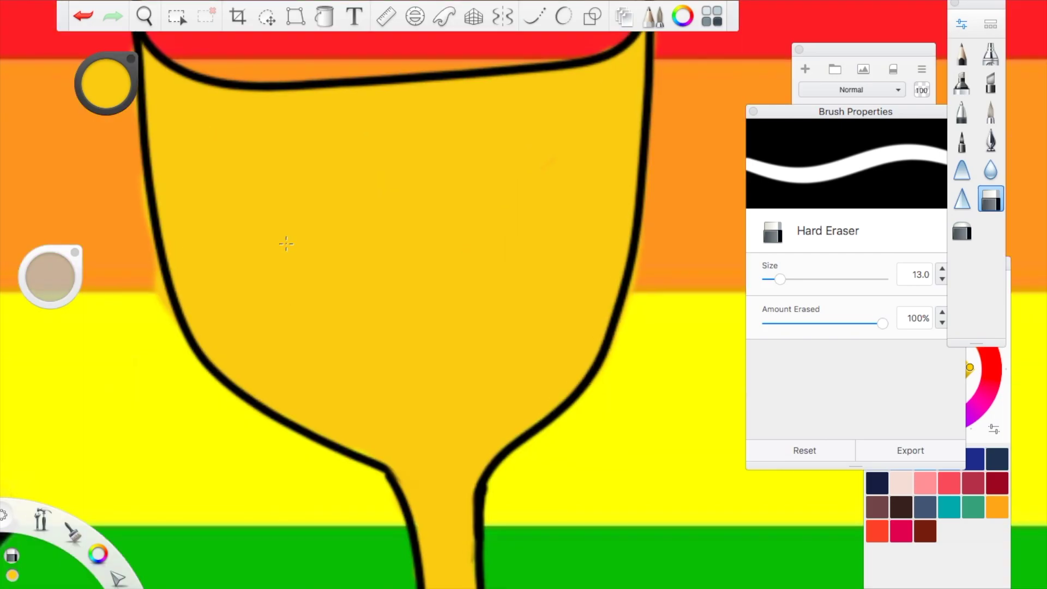
scroll(421, 109, "up", 5)
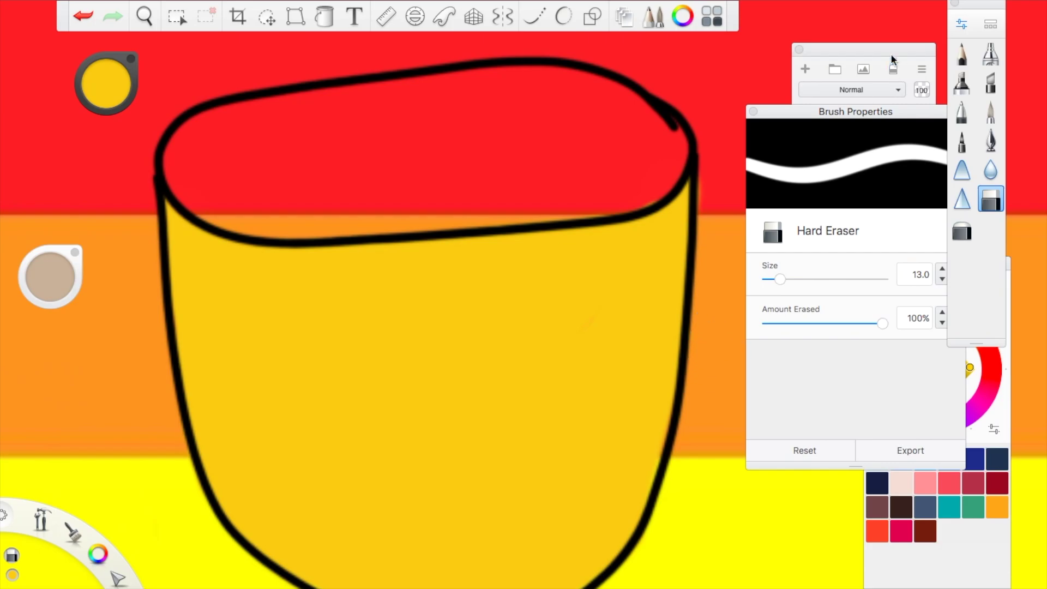
- Reduce the Paintbrush size to 26.0 and fill the remaining gaps in the goblet's base with golden yellow
left_click(991, 112)
scroll(673, 324, "down", 10)
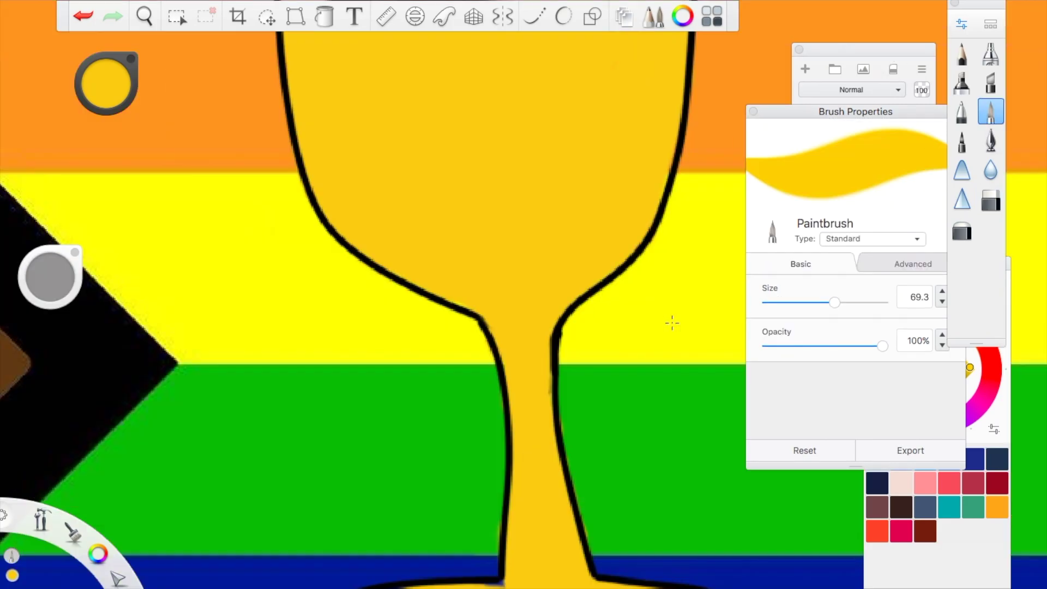
left_click(465, 425)
key("super+z")
mouse_move(472, 478)
left_mouse_down()
mouse_move(382, 473)
mouse_move(410, 472)
left_mouse_up()
key("super+z")
left_click(383, 465)
key("super+z")
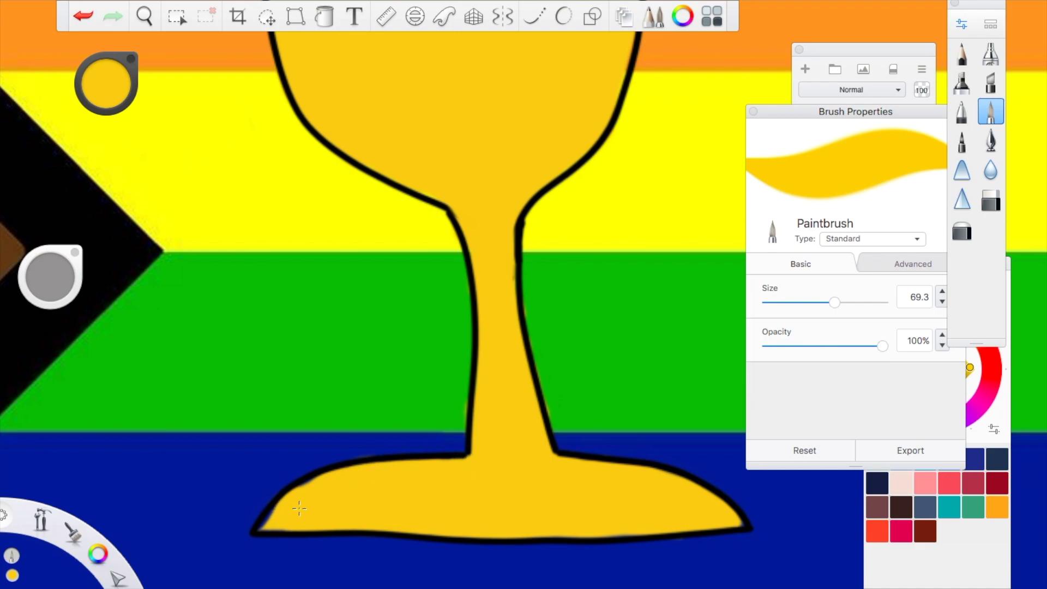
left_click_drag(834, 303, 797, 302)
left_click(316, 464)
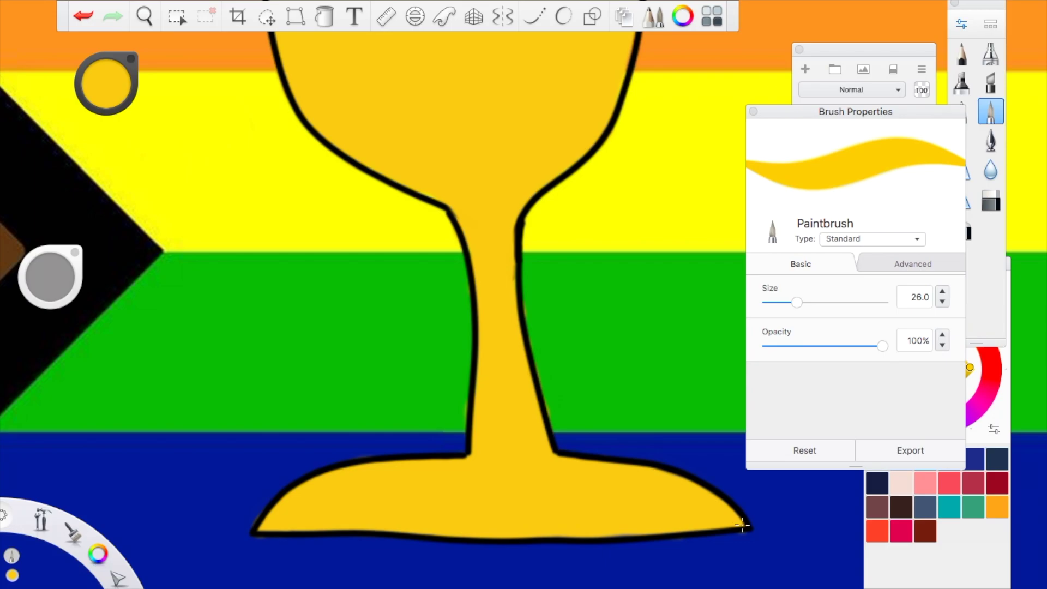
key("ctrl+z")
scroll(587, 443, "down", 5)
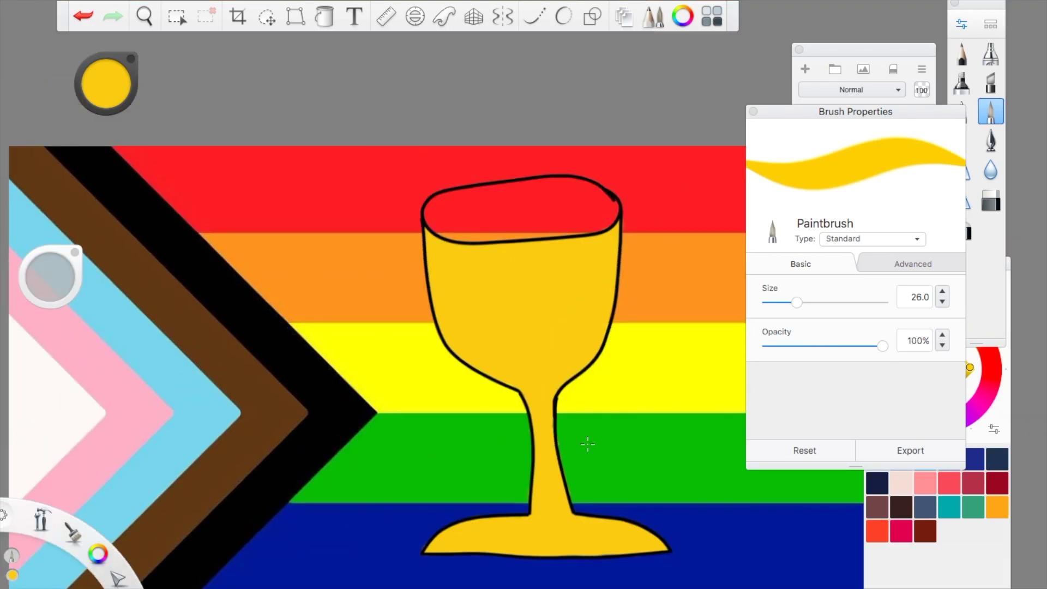
- Add a new layer above the golden fill, choose a slightly darker gold and set the Paintbrush size to 45.4
left_click(804, 69)
left_click(1000, 407)
left_click(957, 367)
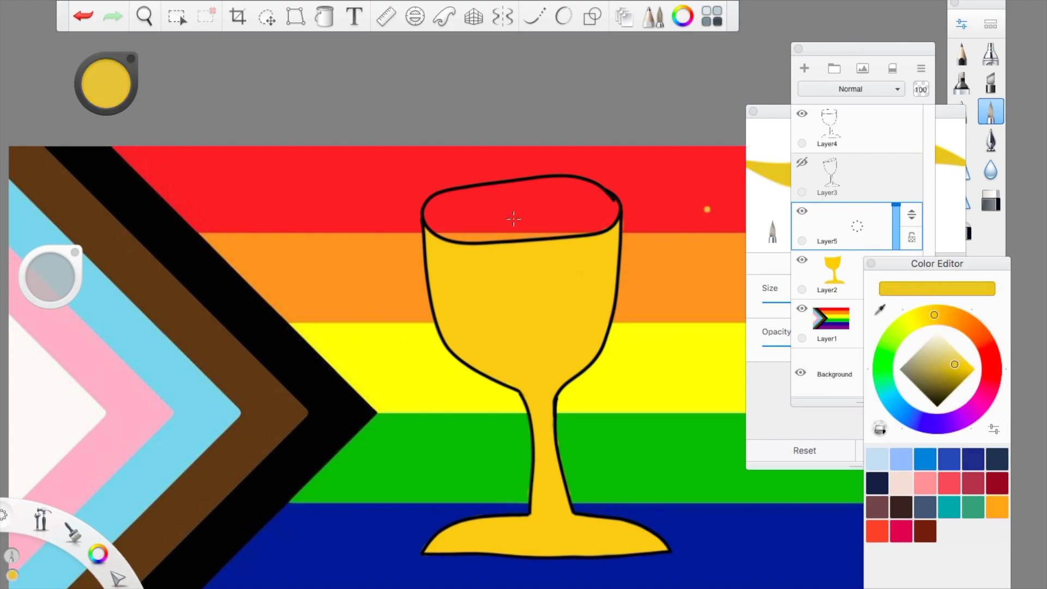
left_click(775, 246)
left_click(818, 302)
- Fill the goblet's rim opening with a darker mustard gold on the new layer
mouse_move(465, 237)
left_mouse_down()
mouse_move(434, 227)
mouse_move(432, 208)
mouse_move(461, 191)
left_mouse_up()
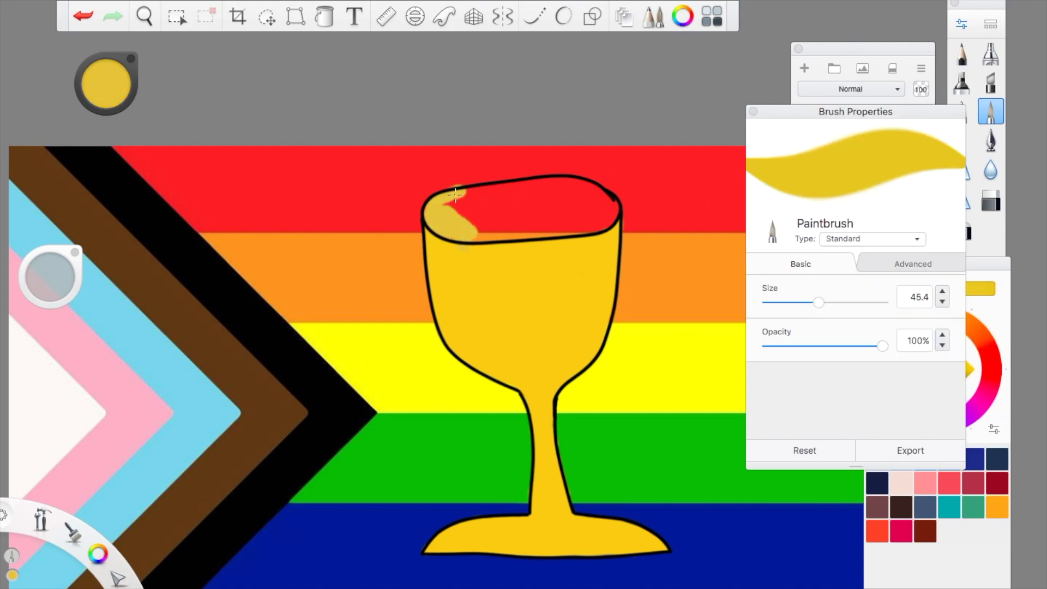
key("ctrl+z")
left_click(990, 322)
left_click(947, 372)
mouse_move(508, 228)
left_mouse_down()
mouse_move(532, 197)
mouse_move(545, 221)
mouse_move(558, 208)
mouse_move(584, 226)
mouse_move(603, 216)
mouse_move(607, 226)
mouse_move(579, 234)
mouse_move(568, 181)
mouse_move(437, 196)
left_mouse_up()
mouse_move(457, 235)
left_mouse_down()
mouse_move(483, 208)
mouse_move(442, 206)
left_mouse_up()
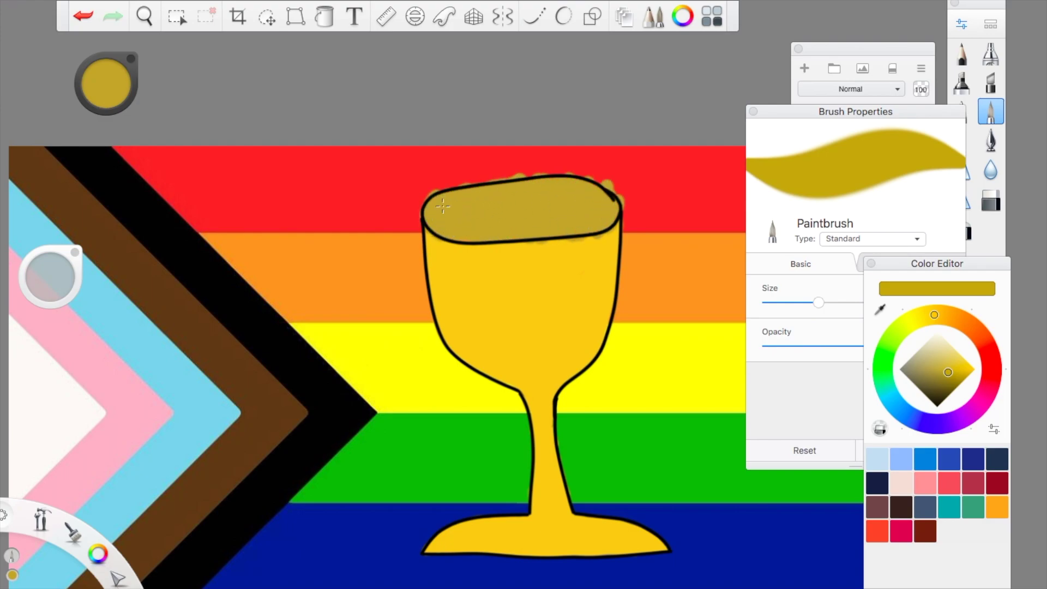
- Move the rim fill's layer below Layer2 and erase its spill outside the upper rim outline with the Hard Eraser
left_click(896, 53)
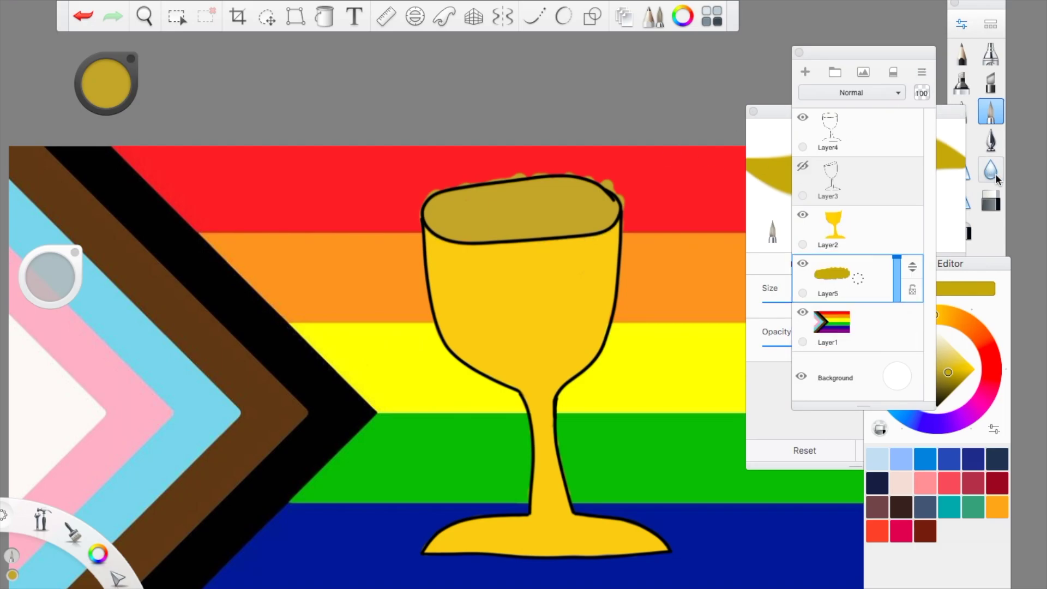
left_click(984, 201)
scroll(570, 306, "up", 5)
scroll(553, 378, "down", 3)
scroll(554, 378, "up", 2)
left_click(633, 273)
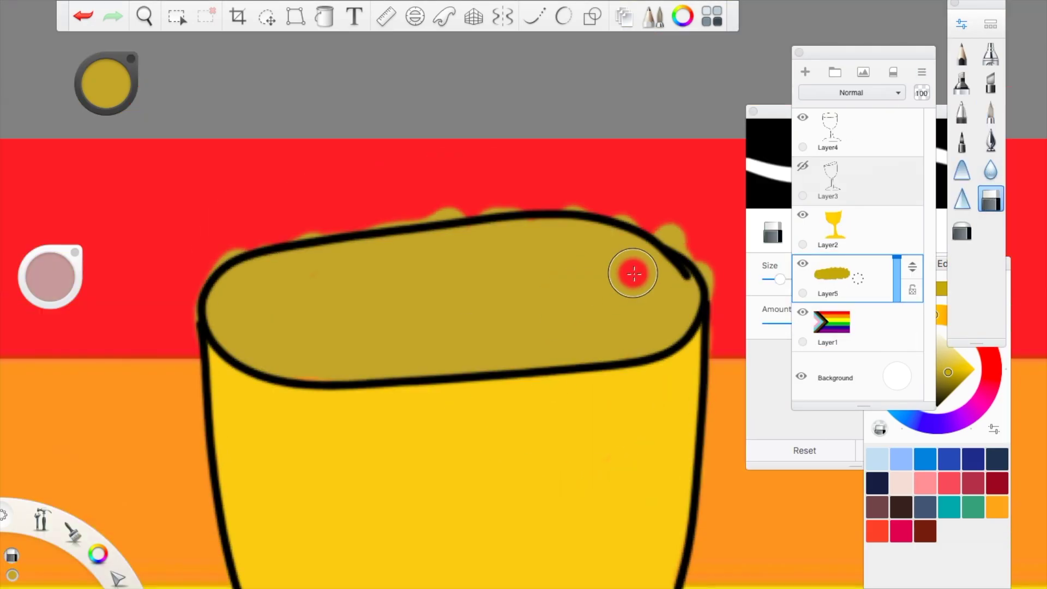
key("super+z")
left_click(669, 231)
mouse_move(668, 224)
left_mouse_down()
mouse_move(717, 270)
mouse_move(715, 201)
mouse_move(706, 253)
mouse_move(724, 294)
left_mouse_up()
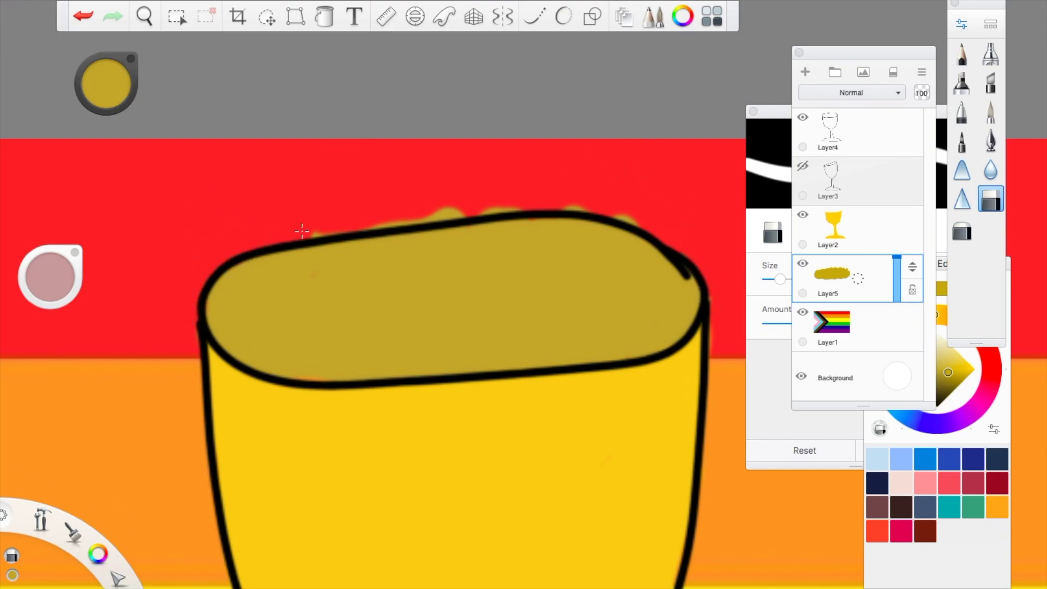
mouse_move(302, 231)
left_mouse_down()
mouse_move(498, 201)
mouse_move(576, 200)
mouse_move(657, 218)
left_mouse_up()
- Touch up the small gaps in the rim fill with the Paintbrush at size 25.3
left_click(990, 112)
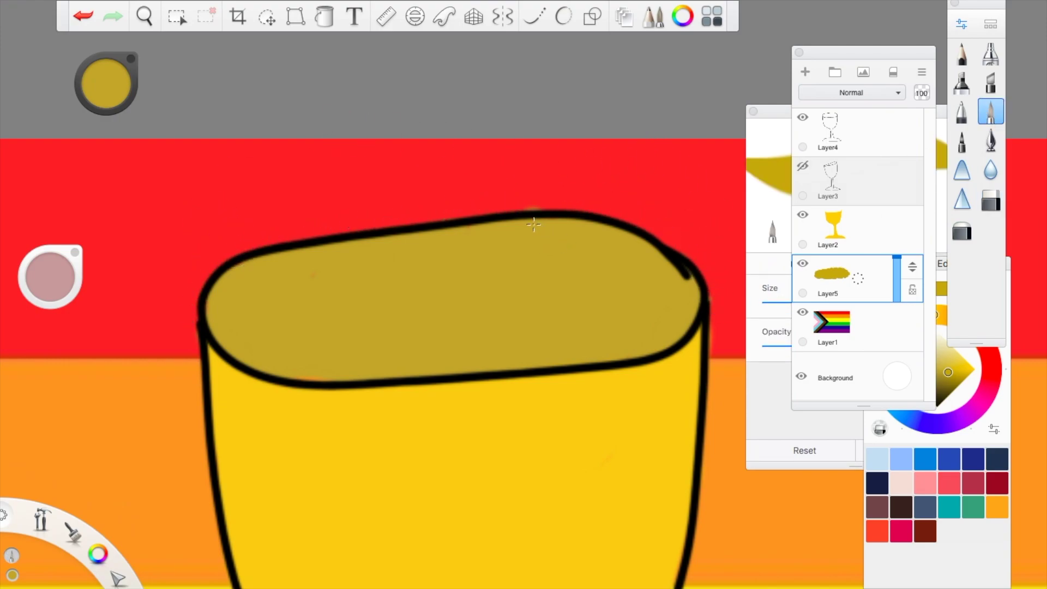
key("ctrl+z")
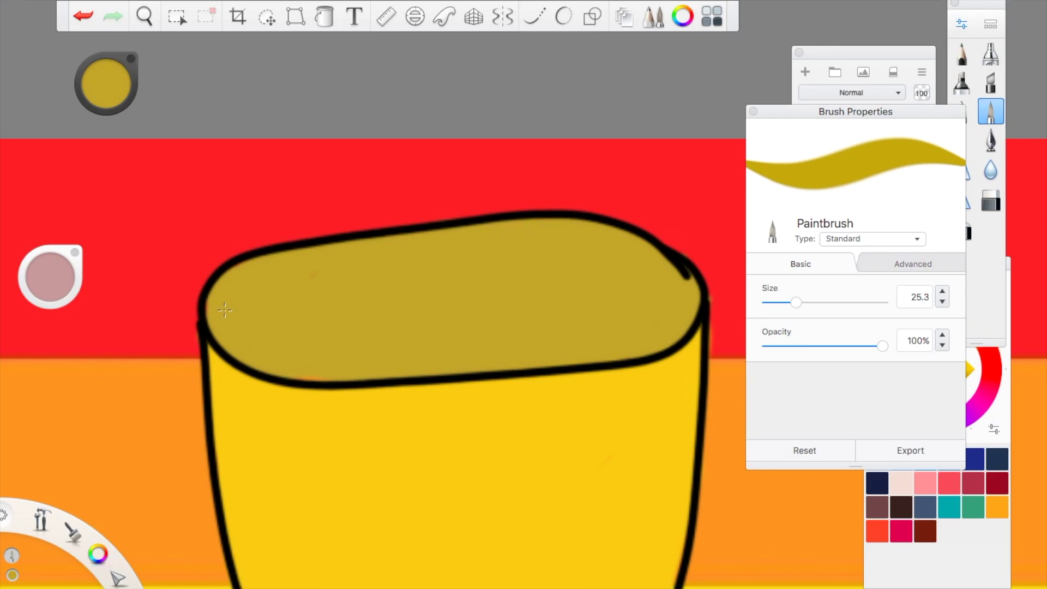
scroll(225, 331, "down", 5)
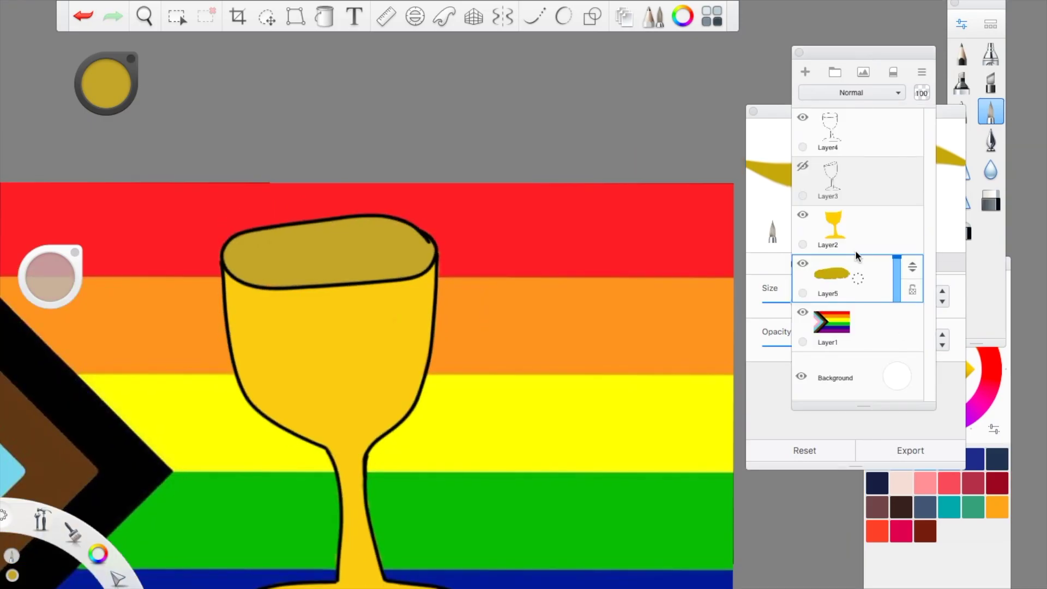
- On a new layer above the golden fill, paint white highlights on the bowl, stem, base and rim opening with the Paintbrush at size 12.4
left_click_drag(857, 229, 856, 195)
left_click(934, 333)
scroll(576, 353, "down", 3)
scroll(575, 353, "left", 3)
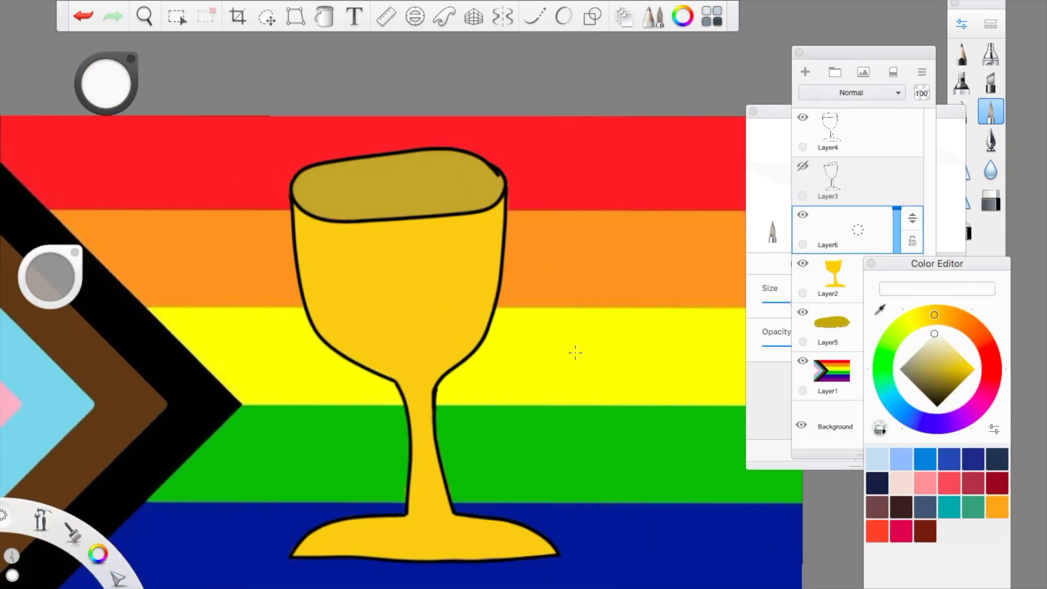
key("ctrl+z")
left_click(781, 300)
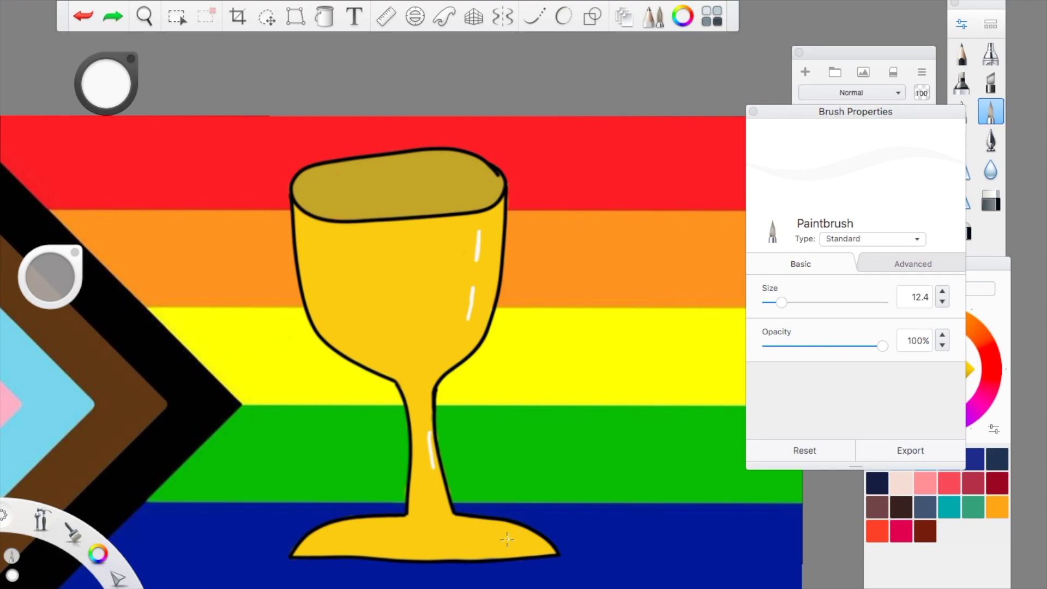
key("ctrl+z")
left_click_drag(487, 531, 533, 550)
key("ctrl+z")
- Add a new layer above the black outline layer
left_click(880, 53)
left_click(858, 133)
left_click_drag(858, 133, 859, 112)
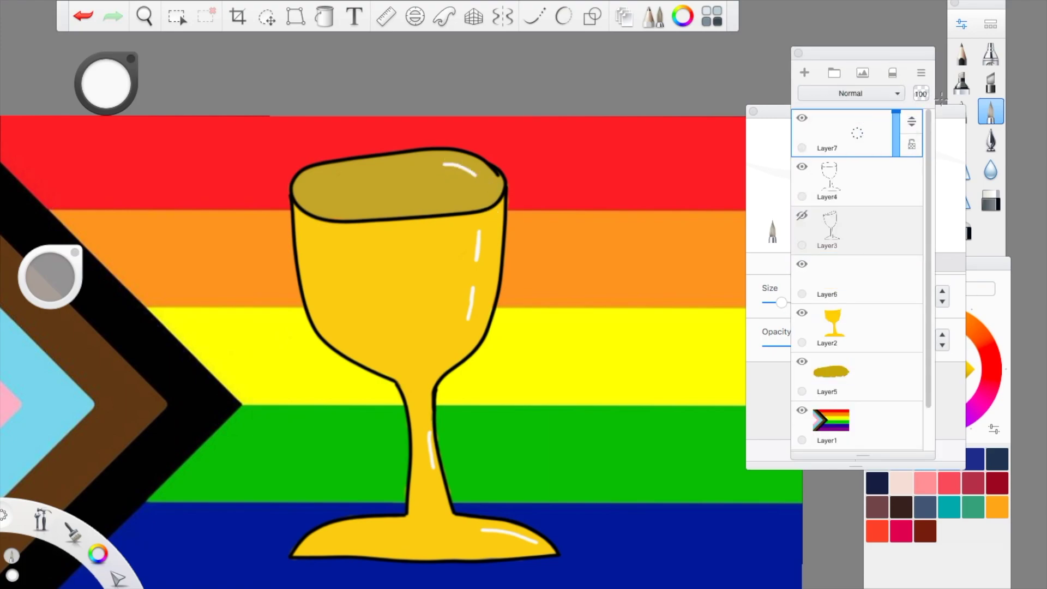
- Try lettering the year on the goblet's bowl in black
left_click(1006, 328)
left_click_drag(933, 393, 934, 422)
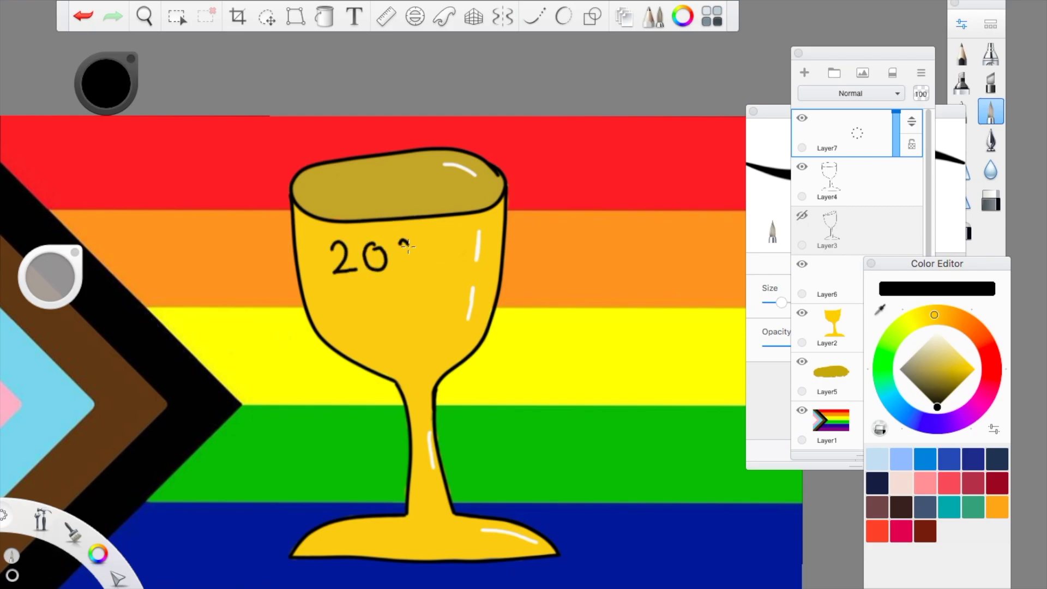
key("super+z")
key("super+z")
key("super+z")
key("super+z")
scroll(337, 229, "up", 2)
scroll(338, 227, "down", 2)
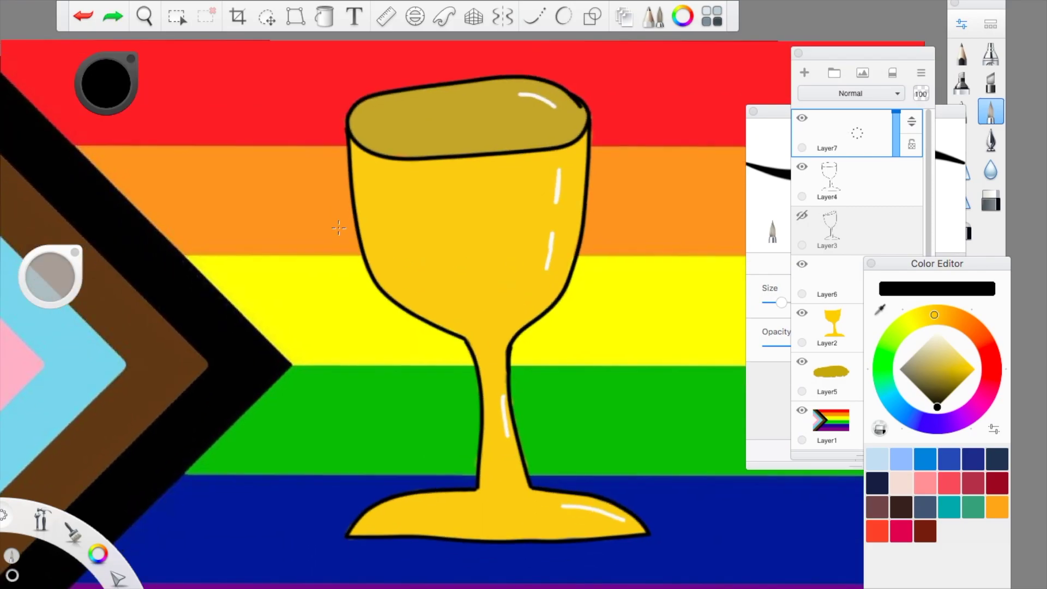
- Write 2021 on the bowl in a muted brownish gold, and enlarge and reposition the lettering to span the bowl
left_click_drag(946, 371, 925, 373)
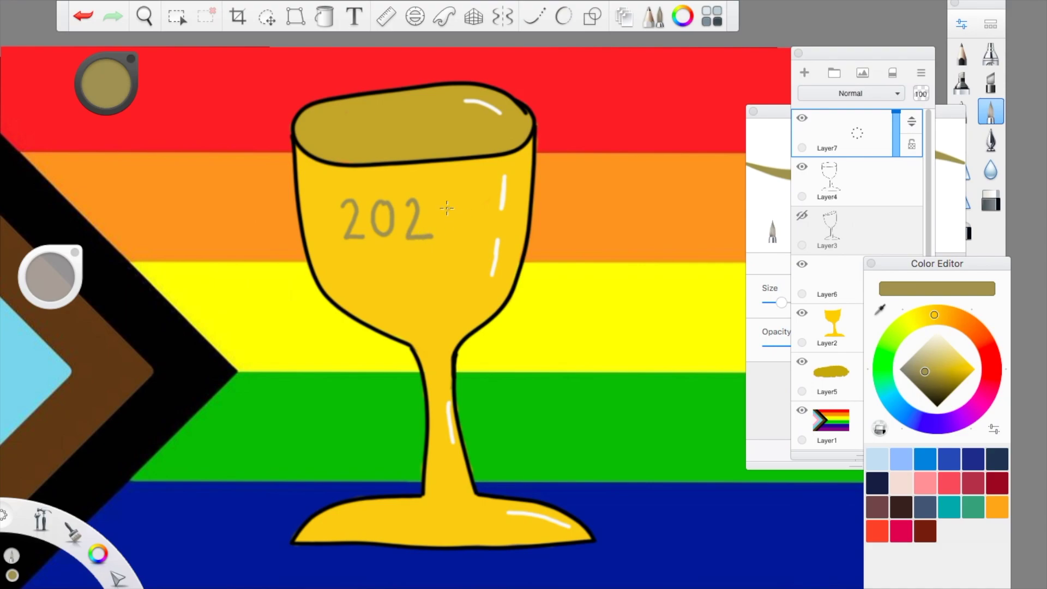
scroll(383, 443, "down", 1)
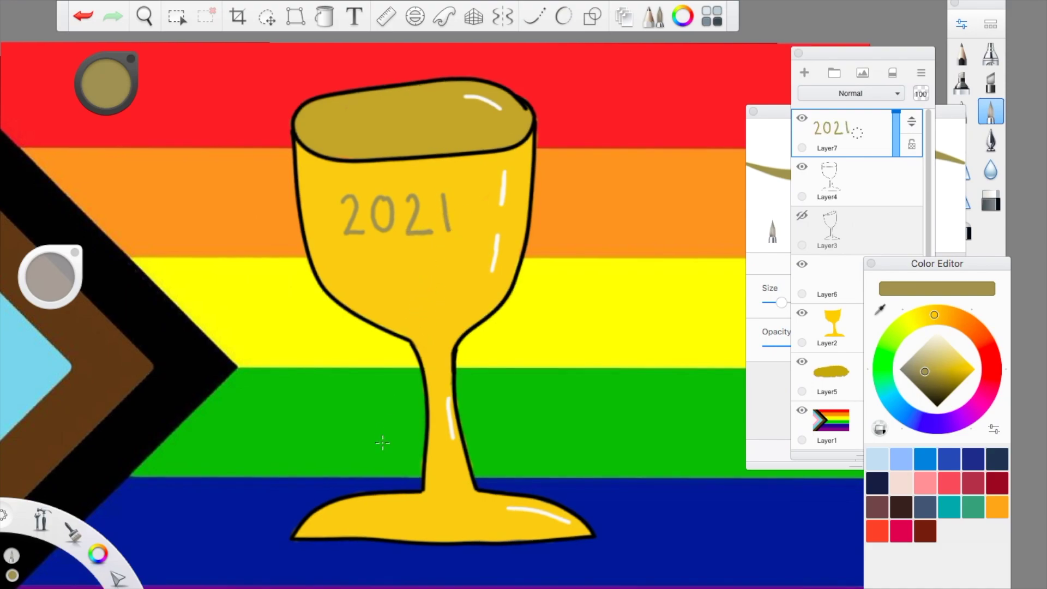
left_click(270, 24)
left_click_drag(352, 222, 352, 197)
mouse_move(362, 236)
left_mouse_down()
mouse_move(337, 257)
mouse_move(360, 250)
left_mouse_up()
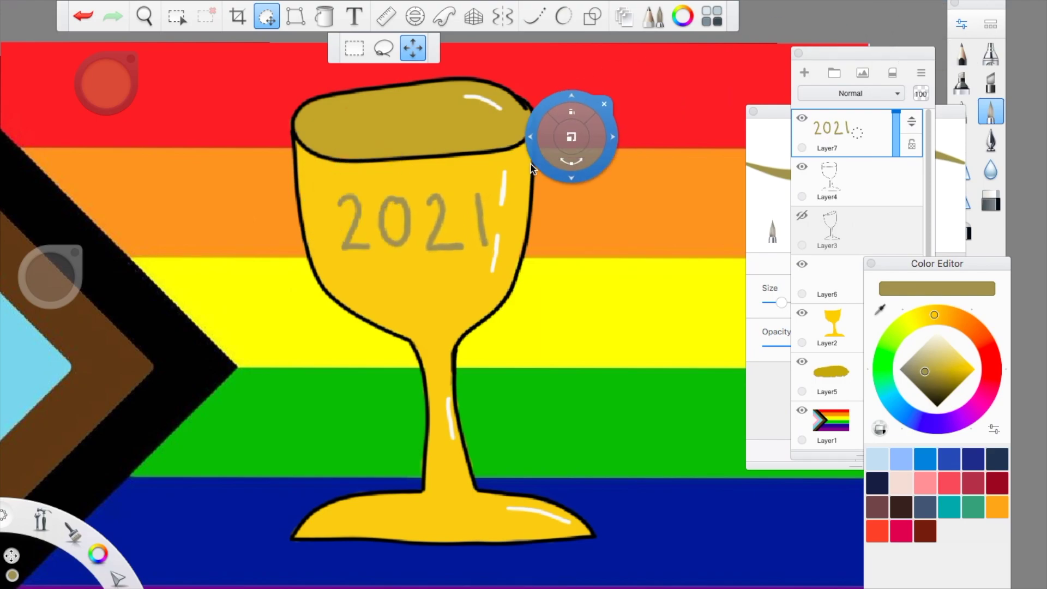
mouse_move(526, 181)
left_mouse_down()
mouse_move(512, 205)
mouse_move(539, 167)
left_mouse_up()
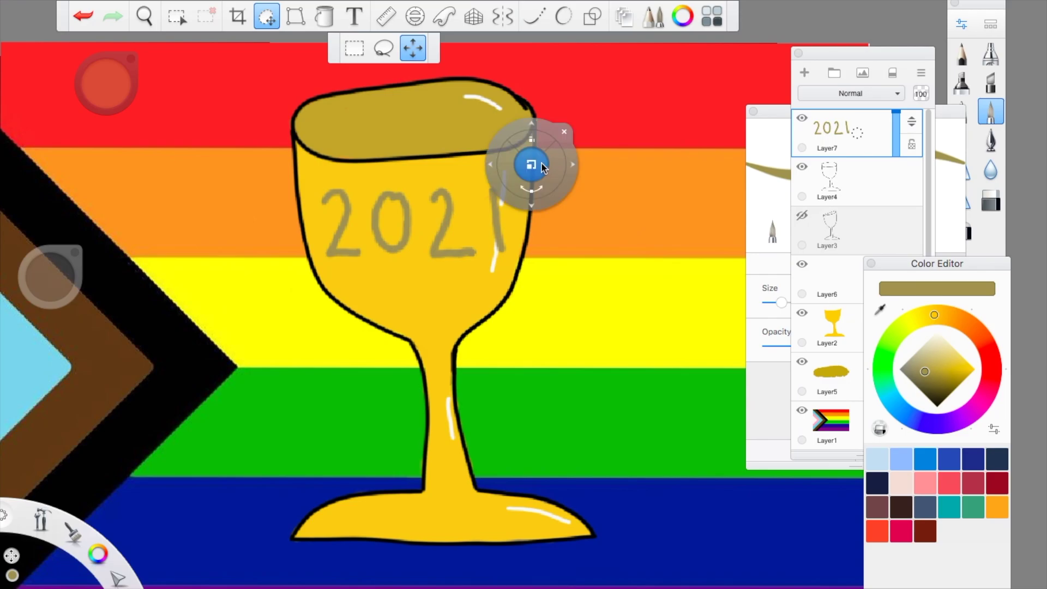
scroll(379, 297, "up", 5)
scroll(378, 297, "down", 8)
scroll(378, 303, "up", 2)
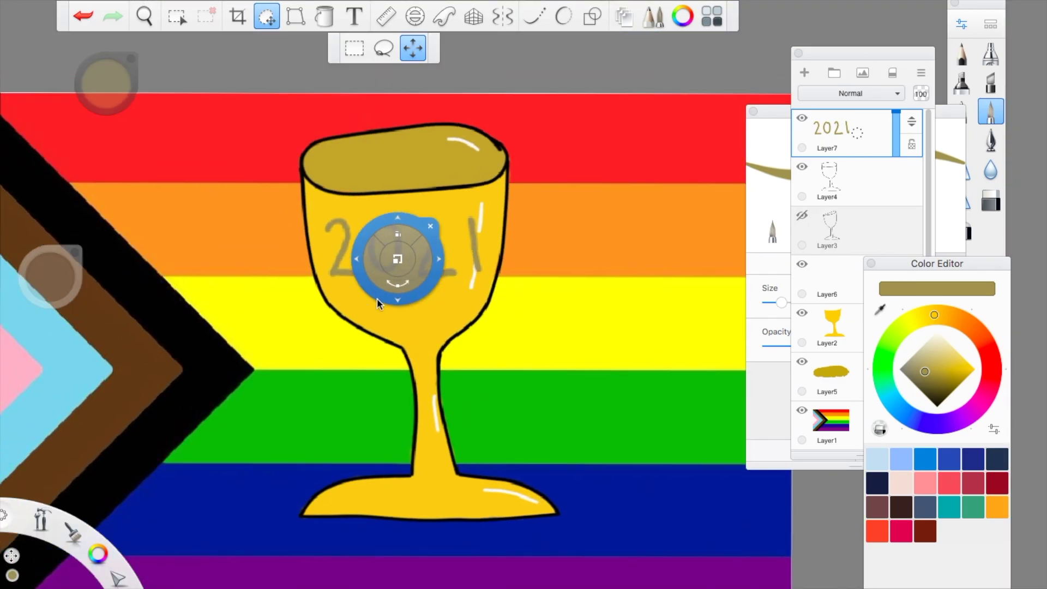
left_click(990, 201)
mouse_move(436, 221)
left_mouse_down()
mouse_move(430, 248)
mouse_move(404, 236)
left_mouse_up()
key("super+z")
- Add a new layer above the 2021 lettering and set the Paintbrush colour to black
left_click(804, 73)
scroll(783, 265, "down", 5)
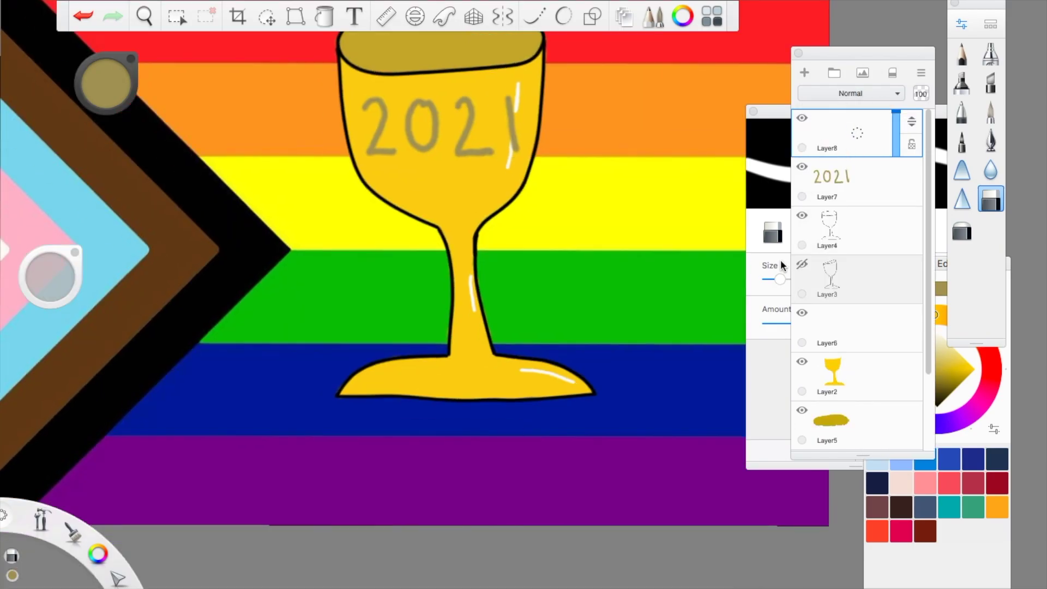
left_click(990, 111)
left_click(938, 404)
left_click(938, 415)
left_click_drag(938, 420, 937, 423)
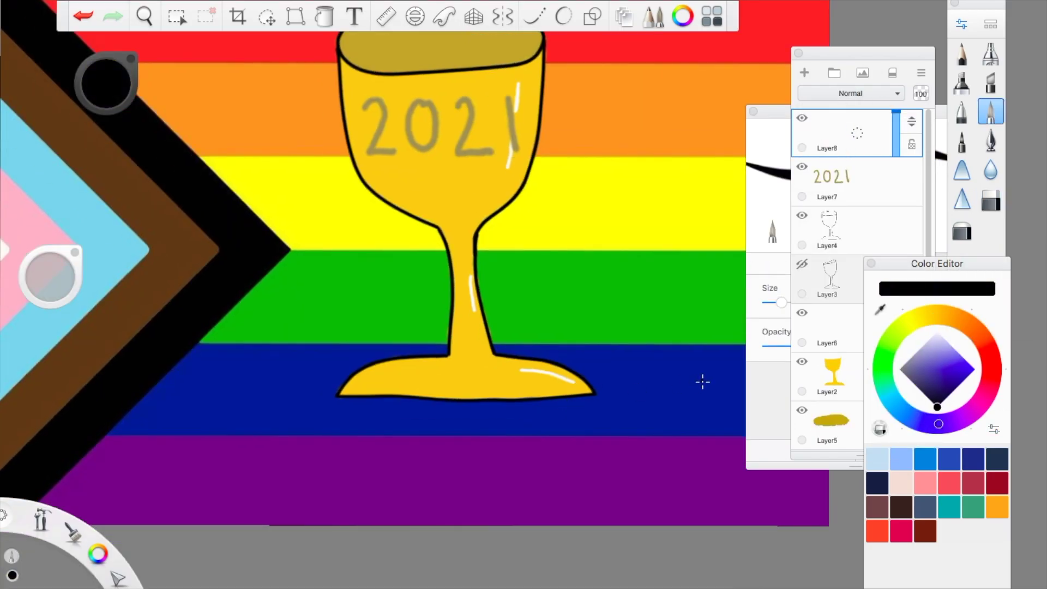
- Try handwriting a hashtag beginning #gayawar in black on the purple stripe
mouse_move(176, 458)
left_mouse_down()
mouse_move(184, 488)
mouse_move(195, 477)
mouse_move(218, 513)
mouse_move(242, 477)
mouse_move(372, 473)
mouse_move(486, 469)
left_mouse_up()
key("ctrl+z")
key("ctrl+z")
key("ctrl+z")
key("ctrl+z")
key("ctrl+z")
key("ctrl+z")
key("ctrl+z")
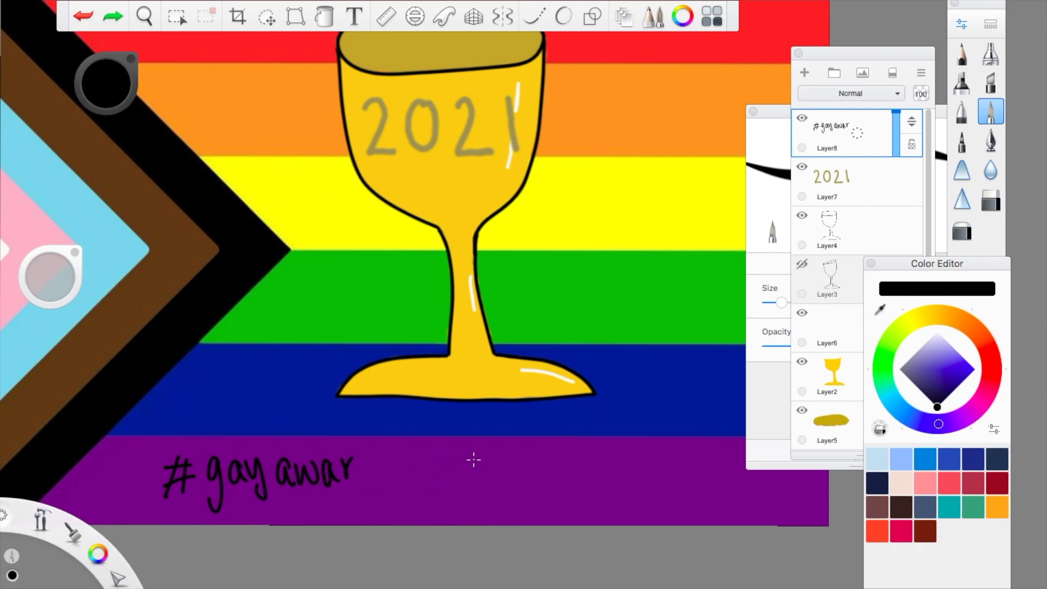
- Erase the handwritten hashtag from the purple stripe with the Hard Eraser
left_click(986, 212)
mouse_move(362, 470)
left_mouse_down()
mouse_move(332, 496)
mouse_move(242, 516)
mouse_move(253, 462)
mouse_move(187, 483)
mouse_move(179, 462)
mouse_move(176, 486)
left_mouse_up()
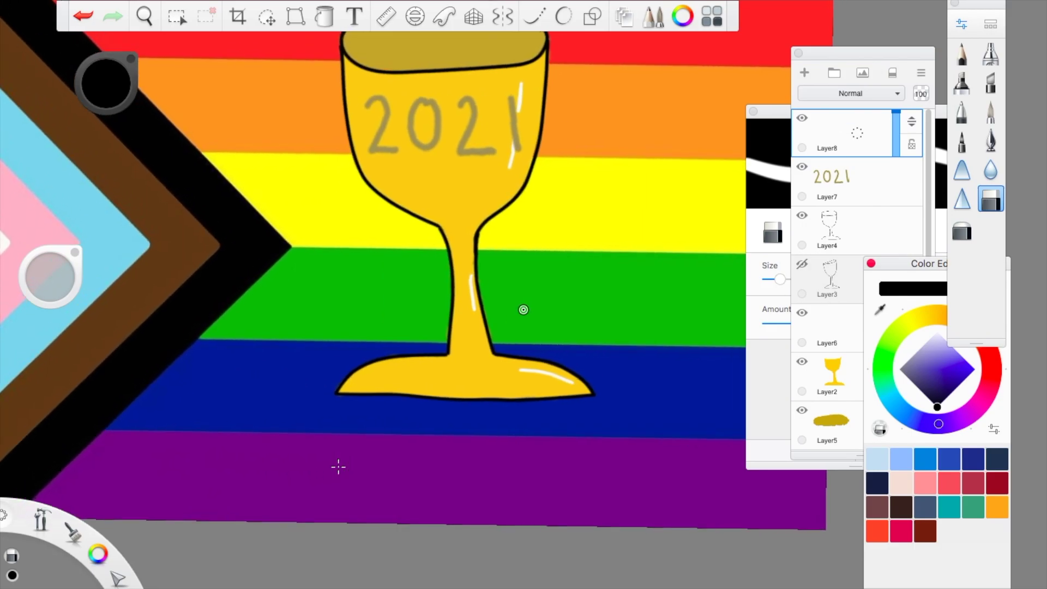
scroll(338, 464, "left", 5)
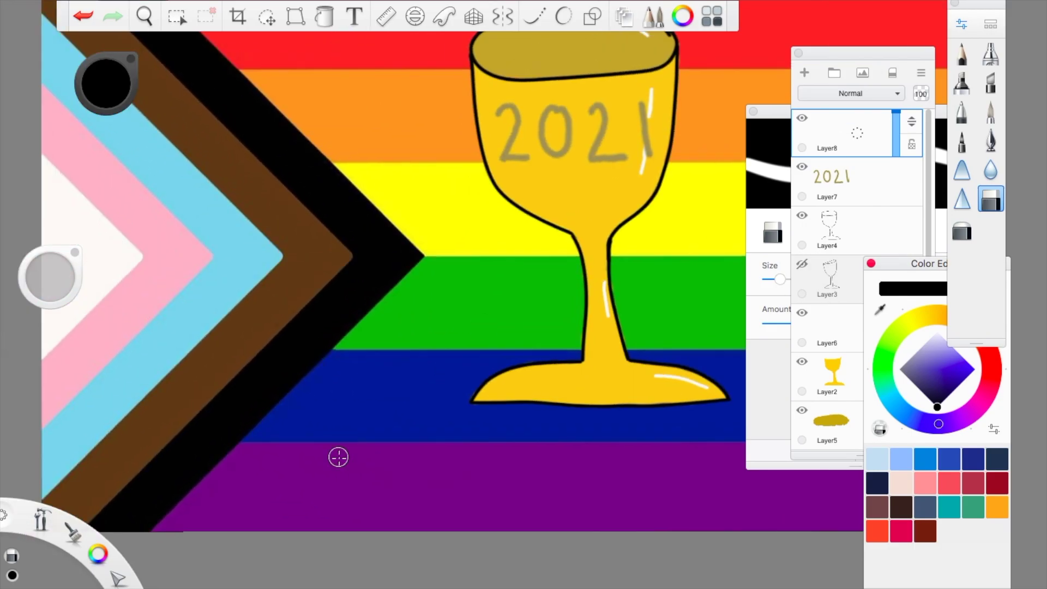
- Add a black text layer reading #gayawardstime in Nanum Pen Script at size 110
left_click(355, 15)
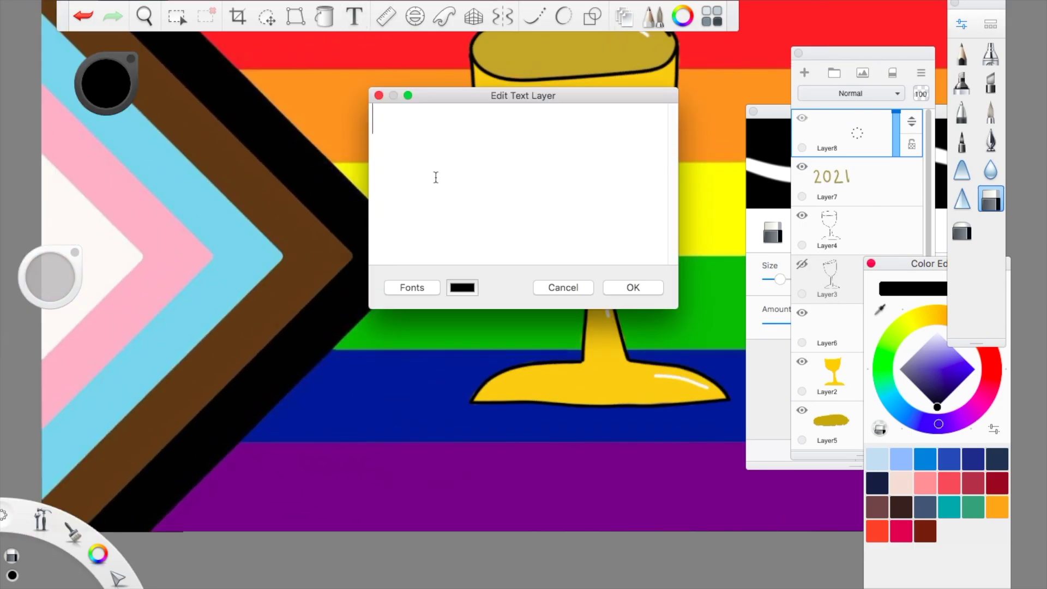
type("#gayawardstime")
key("super+a")
left_click(403, 289)
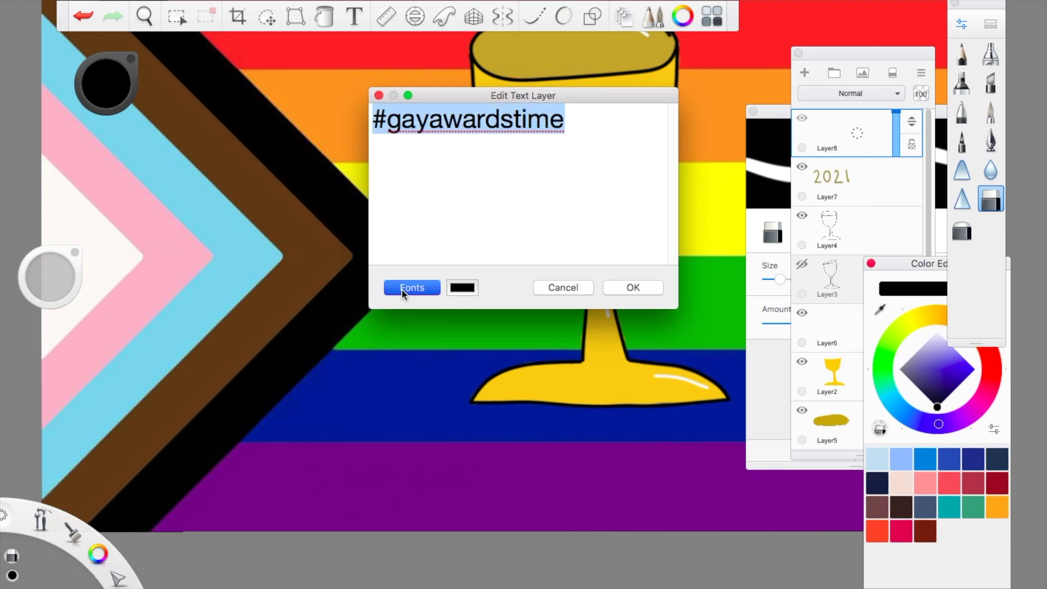
scroll(509, 509, "down", 10)
left_click_drag(507, 313, 436, 88)
scroll(482, 300, "down", 20)
left_click(476, 274)
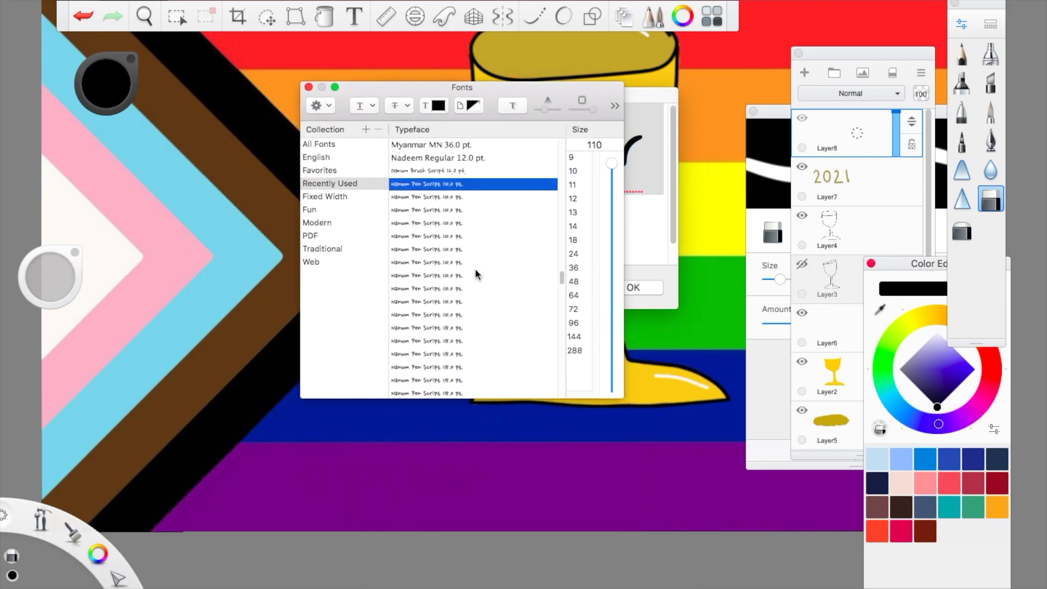
left_click(645, 222)
left_click(634, 285)
- Move the #gayawardstime text onto the purple stripe beneath the goblet
left_click_drag(345, 243, 463, 459)
scroll(425, 474, "right", 3)
scroll(462, 459, "down", 5)
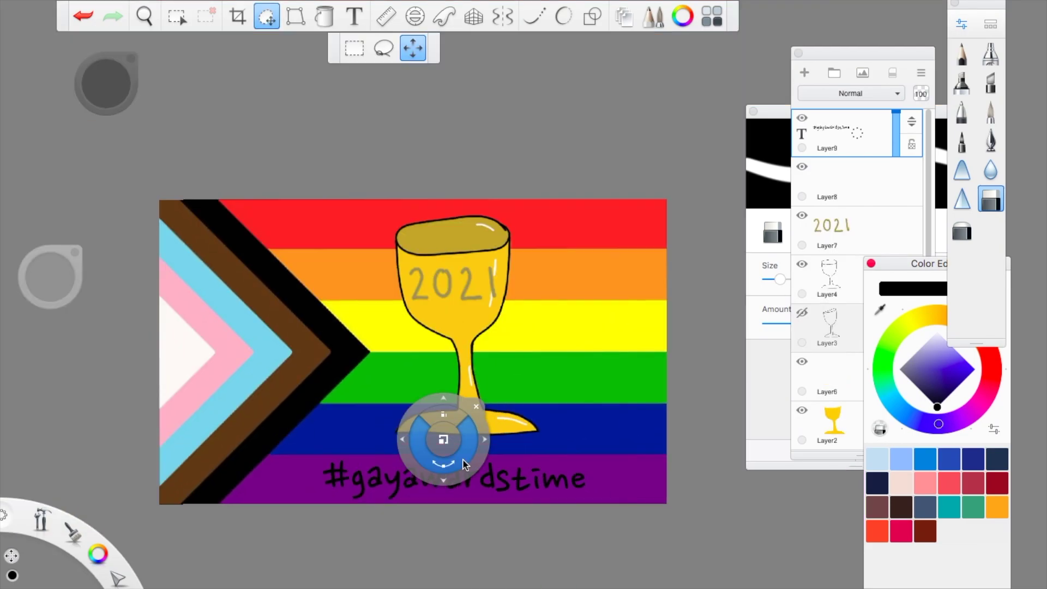
scroll(463, 459, "down", 5)
- Delete the empty Layer8 beneath the hashtag text layer
left_click(834, 175)
left_click_drag(857, 179, 867, 164)
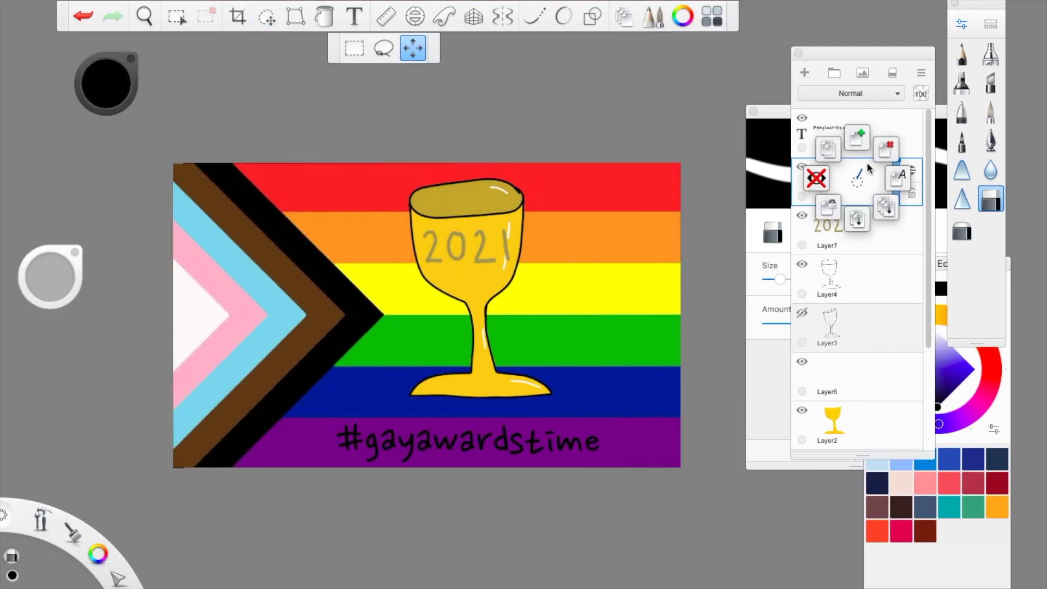
left_click(885, 147)
- On Layer6, erase the part of the cup highlight overlapping the 2021 and add short white highlight strokes along the cup's right side
left_click(835, 328)
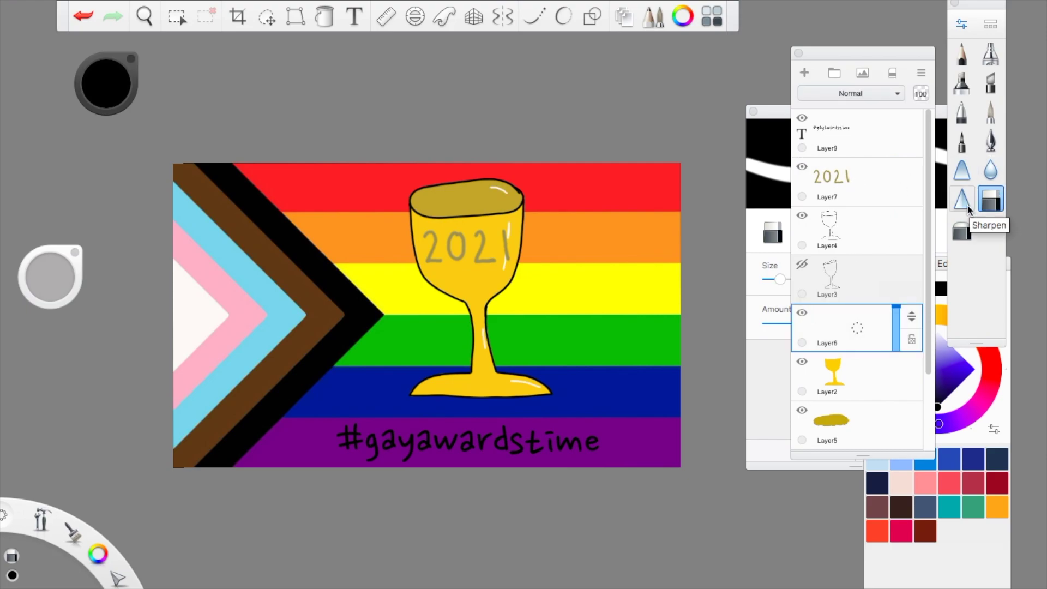
left_click_drag(503, 260, 510, 265)
left_click(936, 330)
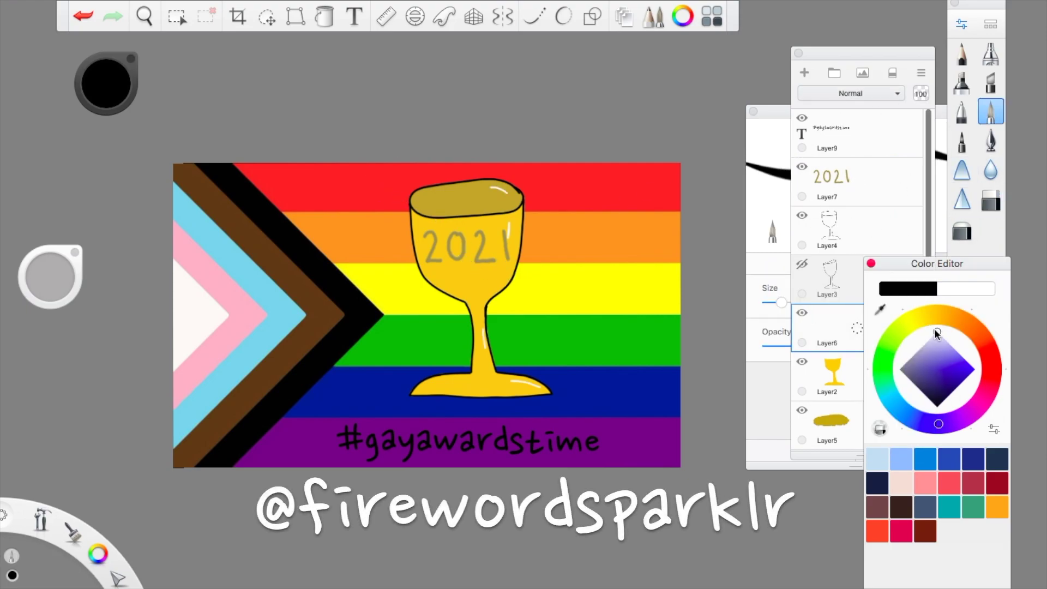
left_click_drag(934, 328, 936, 324)
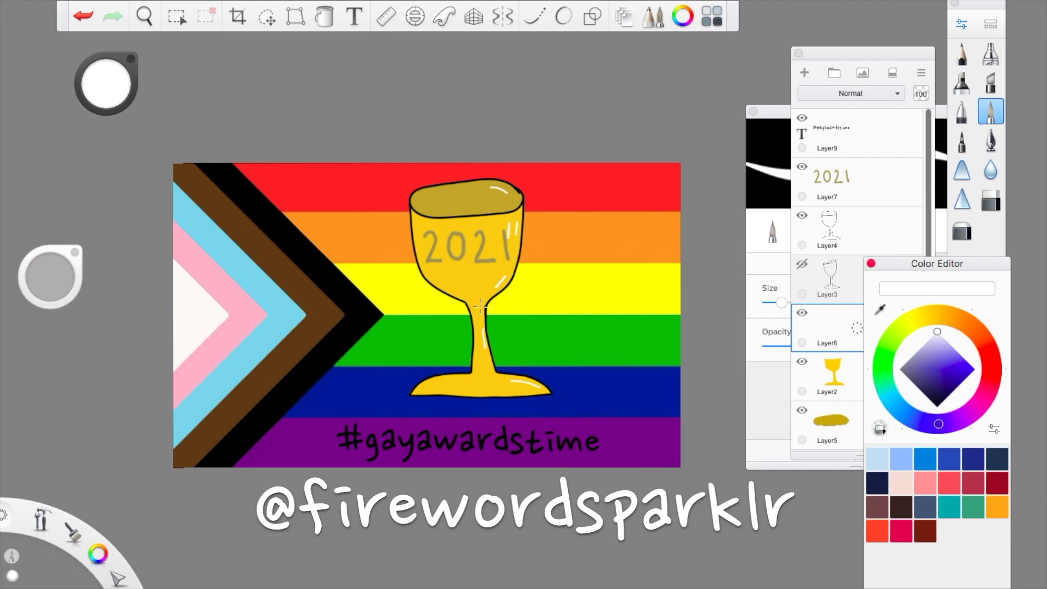
- Change the colour of the #gayawardstime text layer to white
double_click(856, 141)
left_click(463, 287)
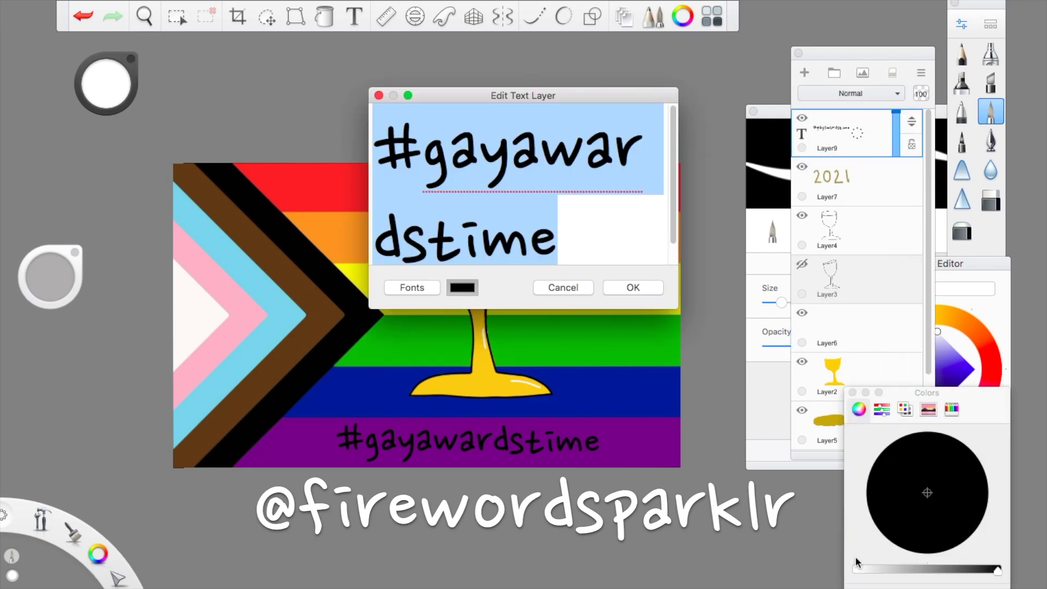
left_click(856, 568)
left_click(632, 288)
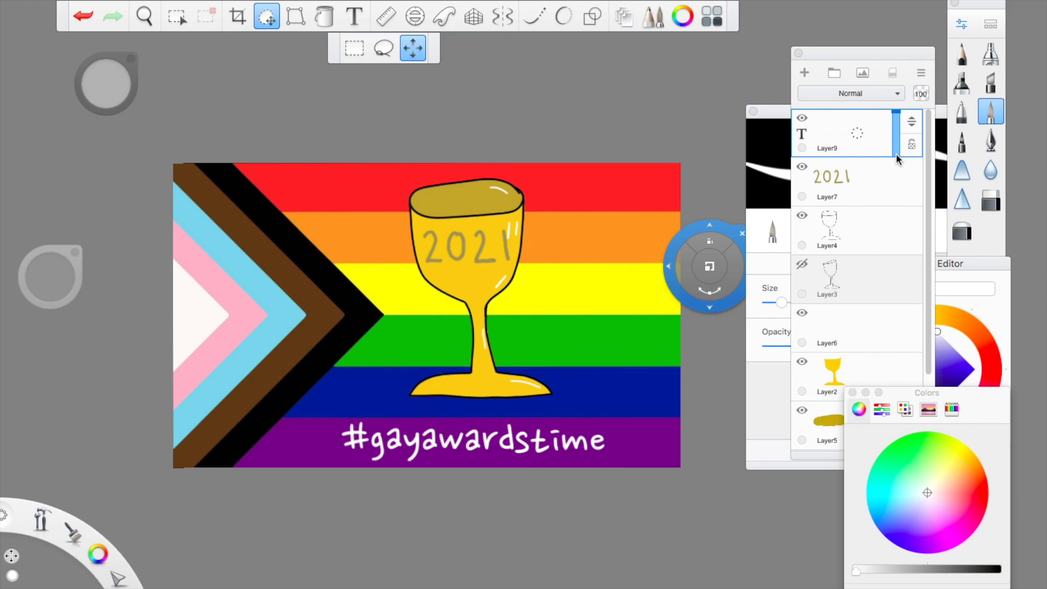
- Enlarge the goblet slightly and shift it to the right, transforming its layers from Layer7 down to Layer5 together
left_click(858, 186)
left_click(857, 185)
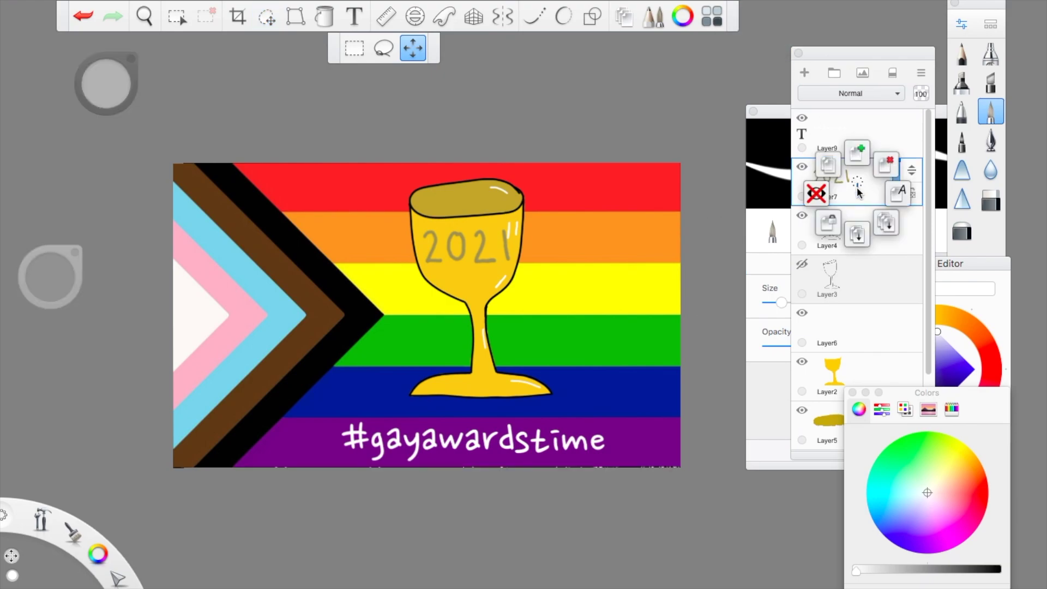
left_click(844, 207)
left_click(843, 230, "shift")
scroll(844, 230, "down", 3)
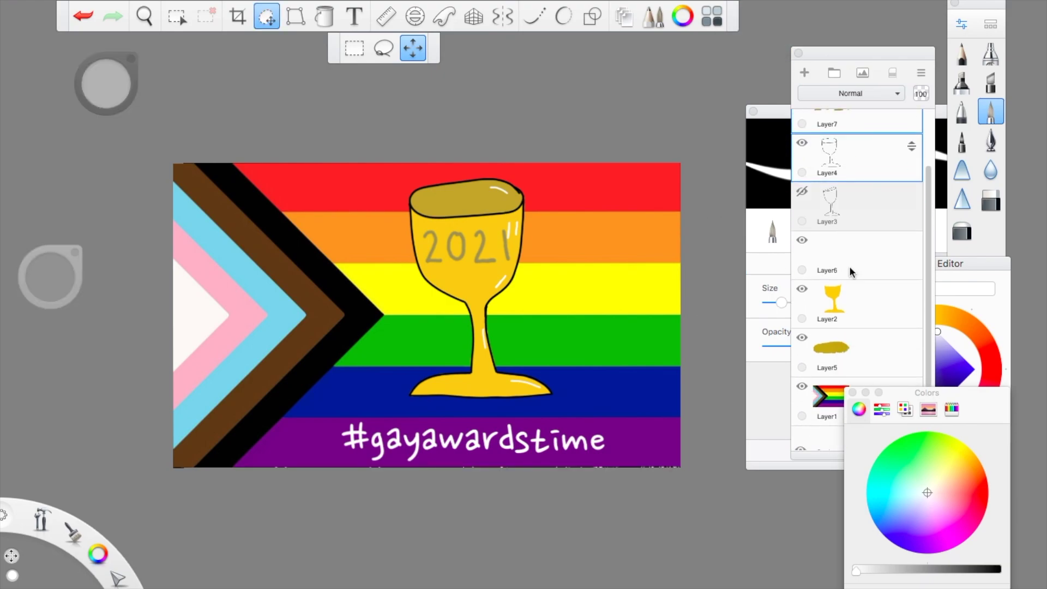
left_click(871, 311, "shift")
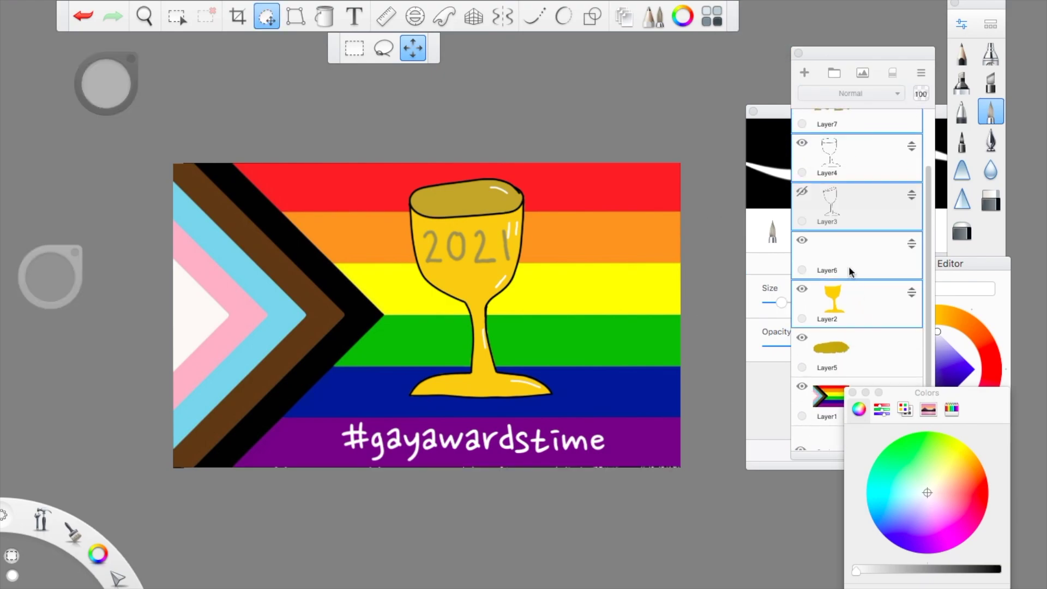
left_click(873, 357, "shift")
left_click(842, 214, "super")
left_click_drag(556, 257, 564, 258)
left_click_drag(584, 256, 566, 260)
left_click_drag(540, 289, 555, 288)
key("Return")
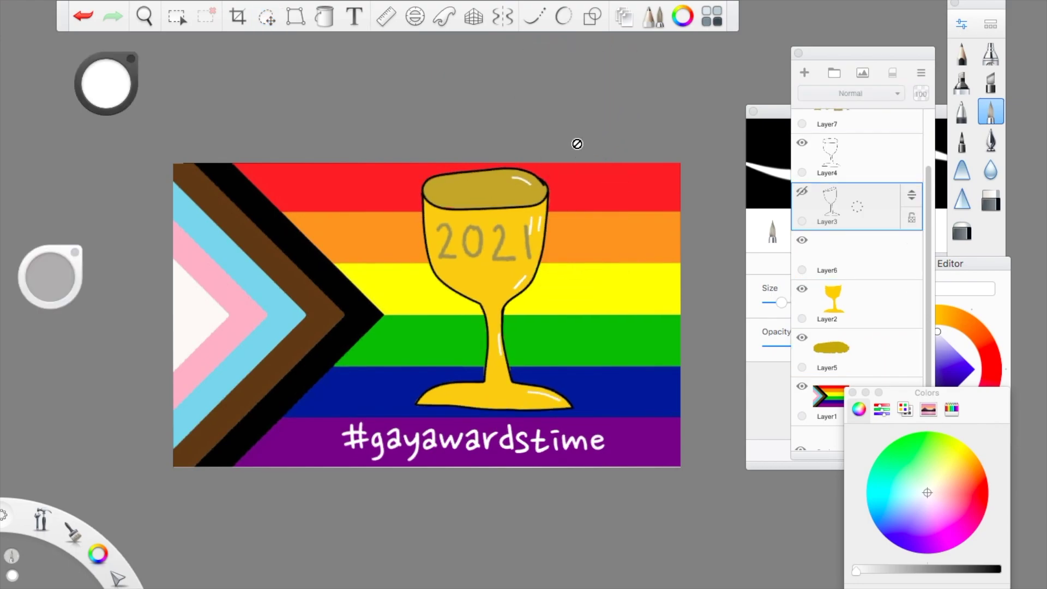